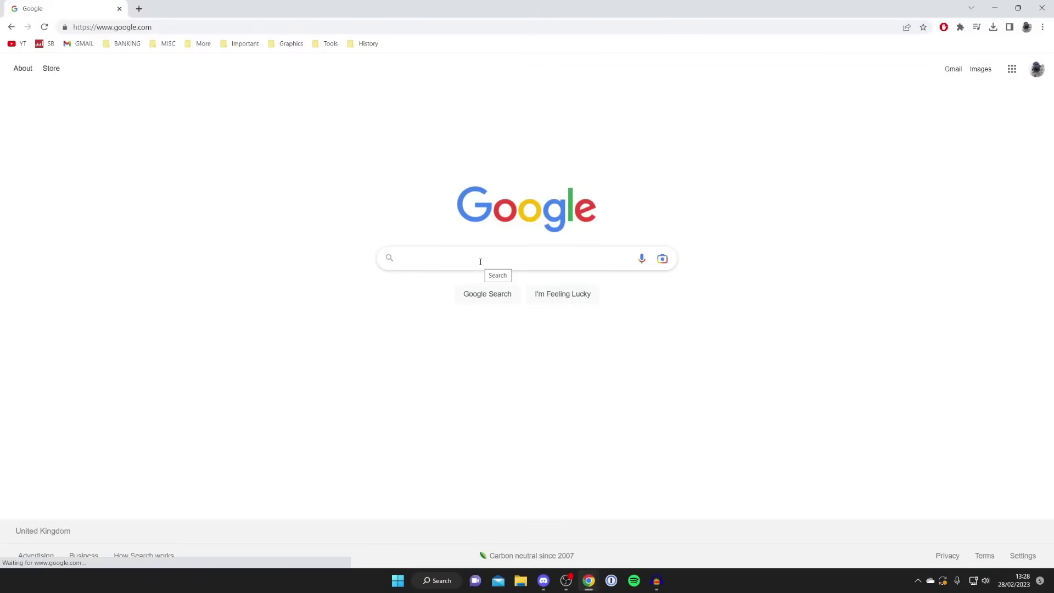
# - Search Google for 'minecraft server download' and open the official minecraft.net Server Download result
pyautogui.write('minecraft ')
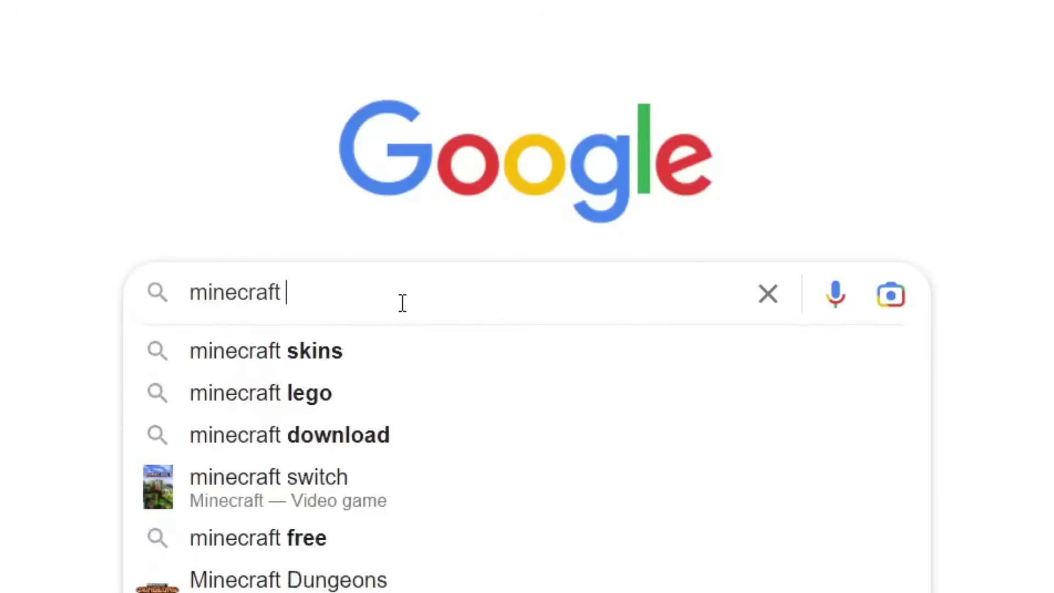
pyautogui.write('server')
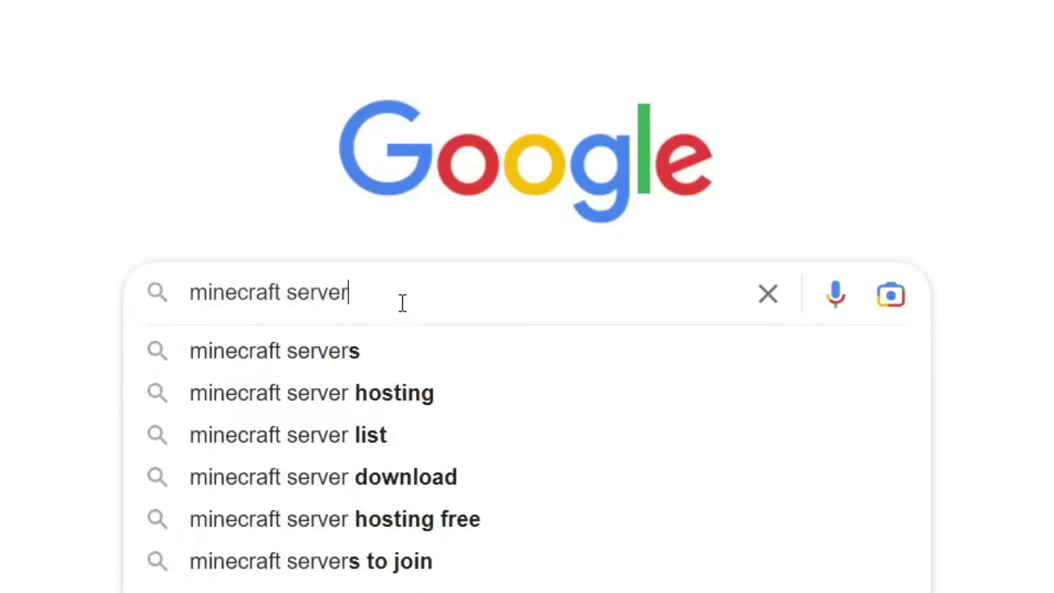
pyautogui.write(' downlo')
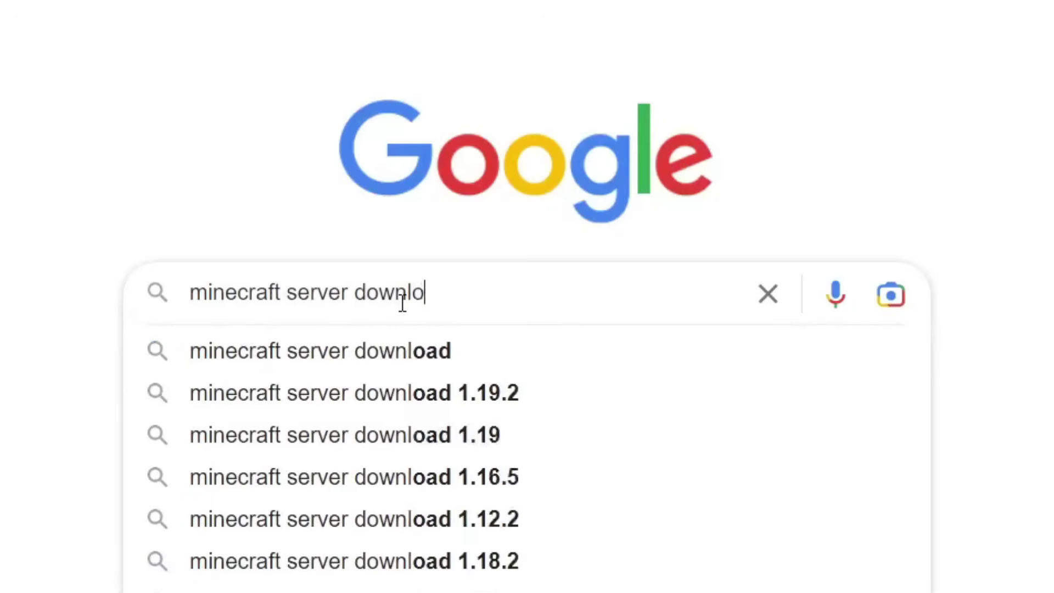
pyautogui.write('ad')
pyautogui.press('Return')
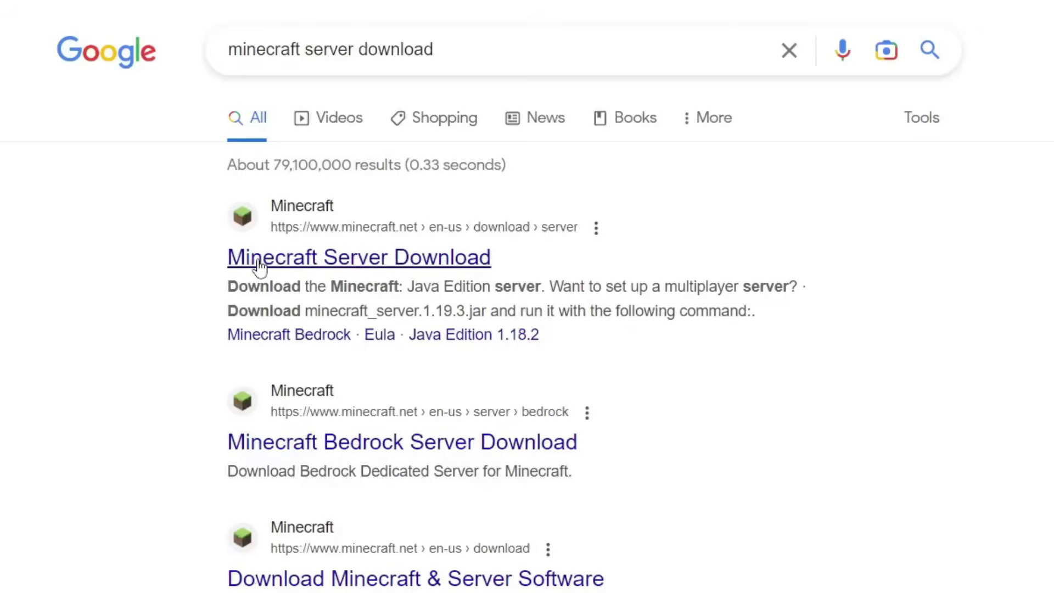
pyautogui.click(340, 257)
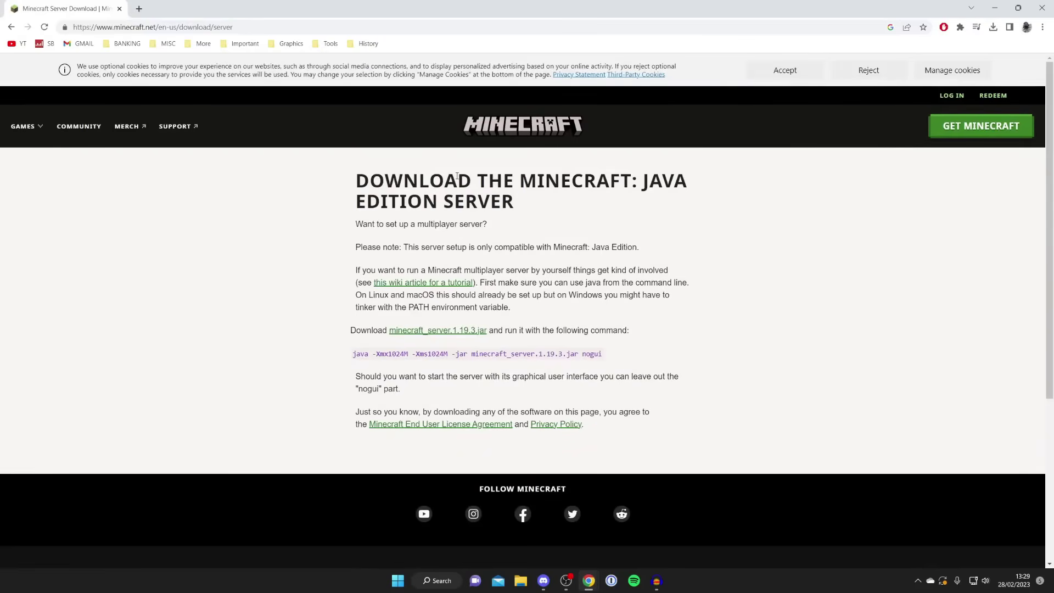
# - Download minecraft_server.1.19.3.jar from the Minecraft.net page and show the Downloads folder
pyautogui.scroll(-1, 412, 276)
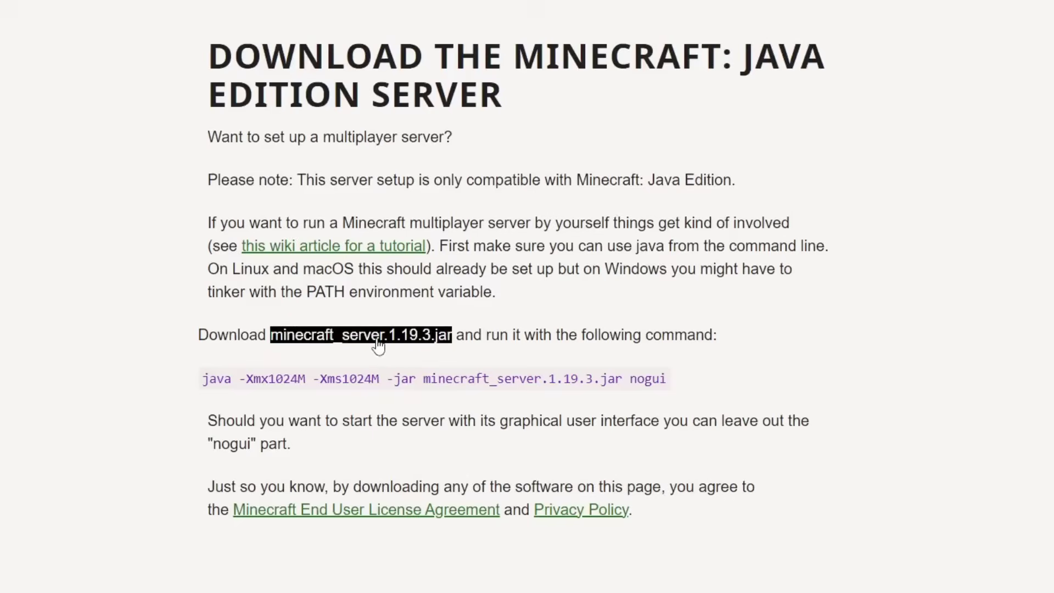
pyautogui.click(378, 341)
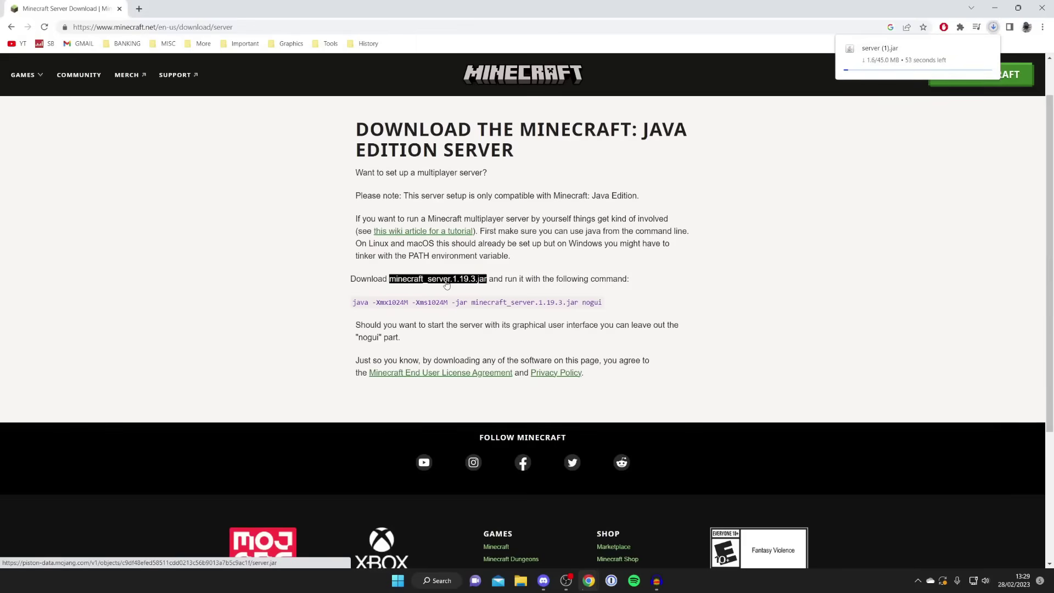
pyautogui.moveTo(866, 63)
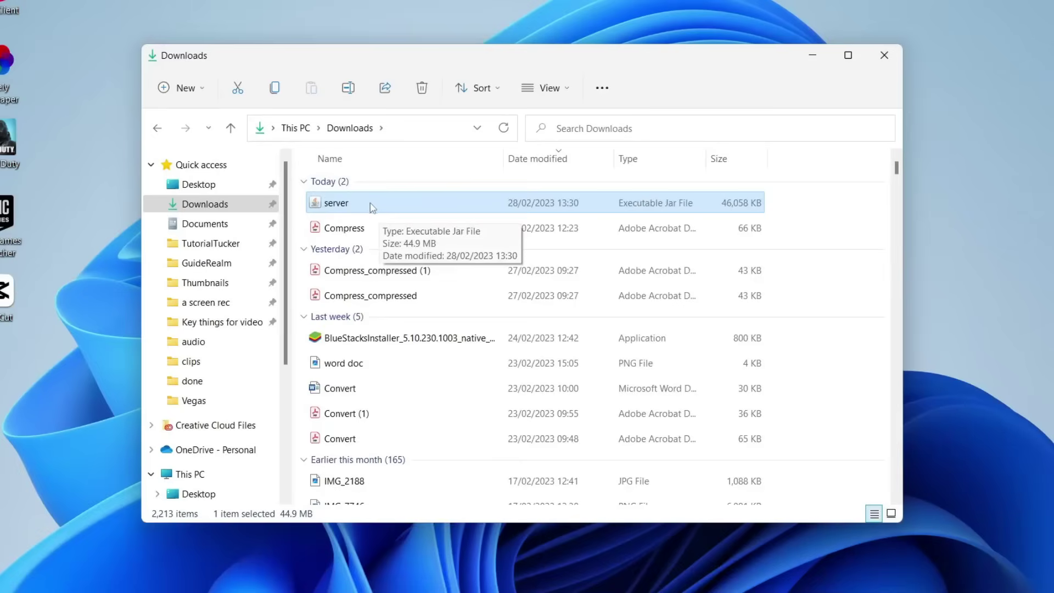
# - Drag the 'server' jar onto the desktop and add a new desktop folder named 'Minecraft Server'
pyautogui.moveTo(383, 209); pyautogui.dragTo(53, 372)
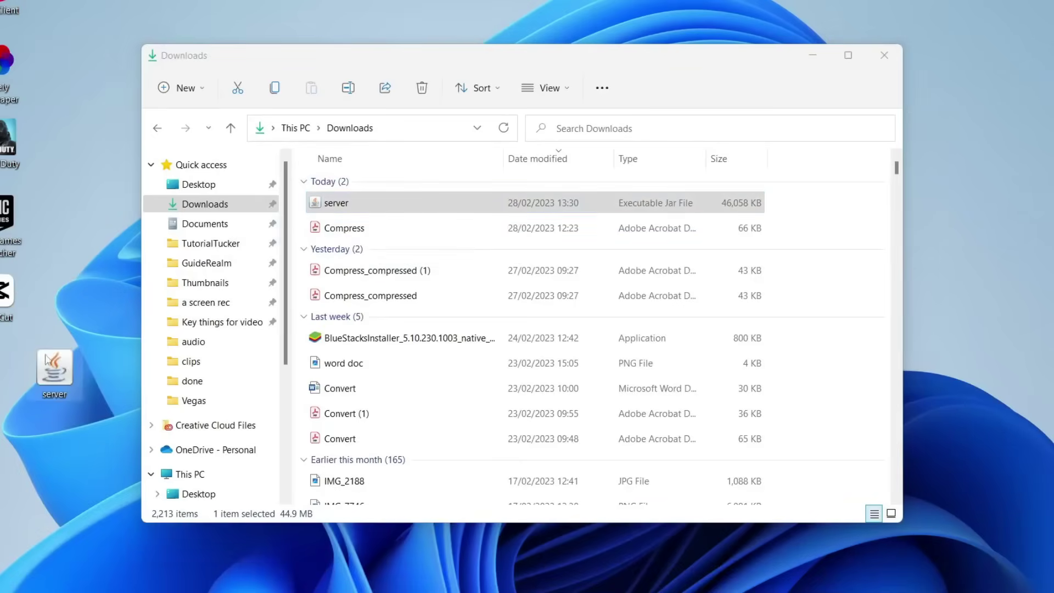
pyautogui.click(881, 64)
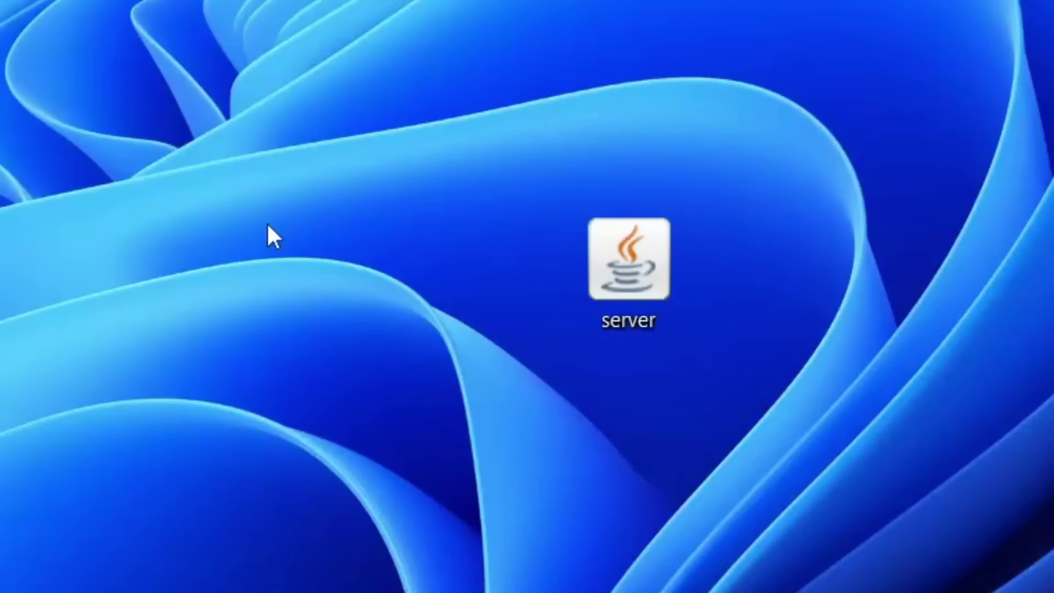
pyautogui.rightClick(268, 225)
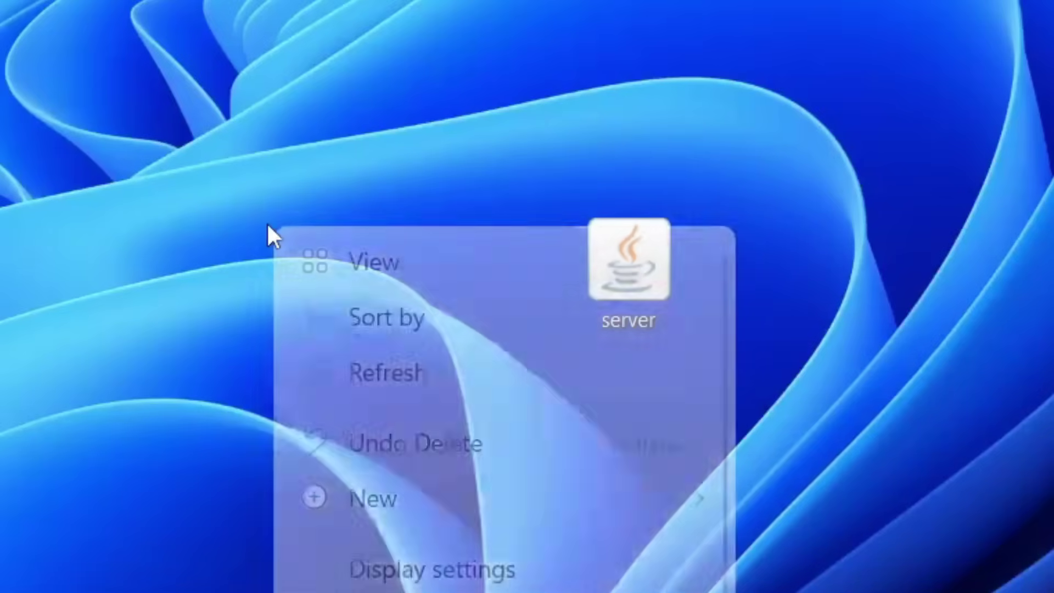
pyautogui.moveTo(381, 500)
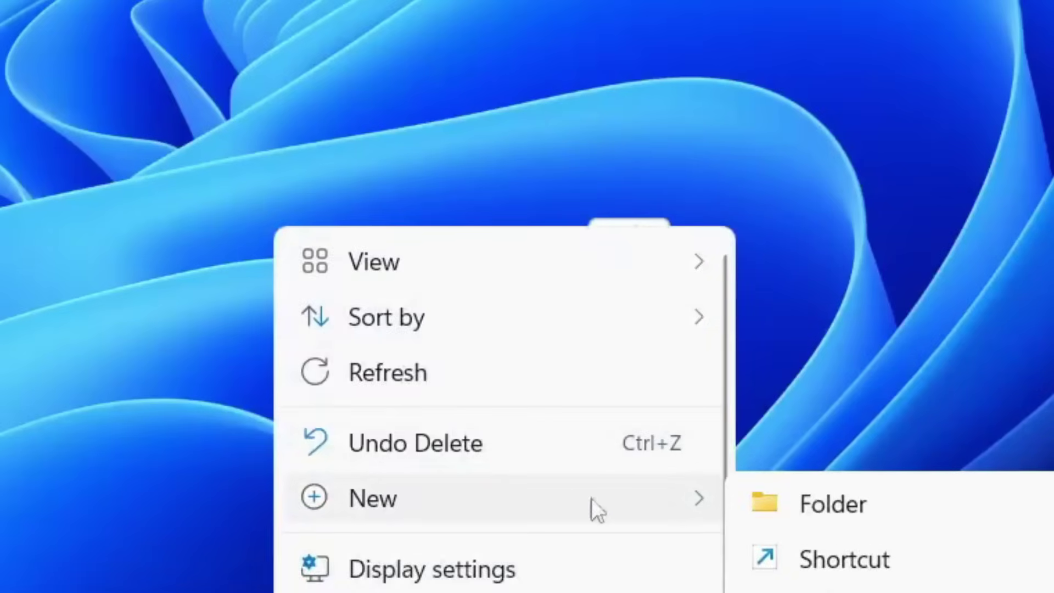
pyautogui.click(818, 495)
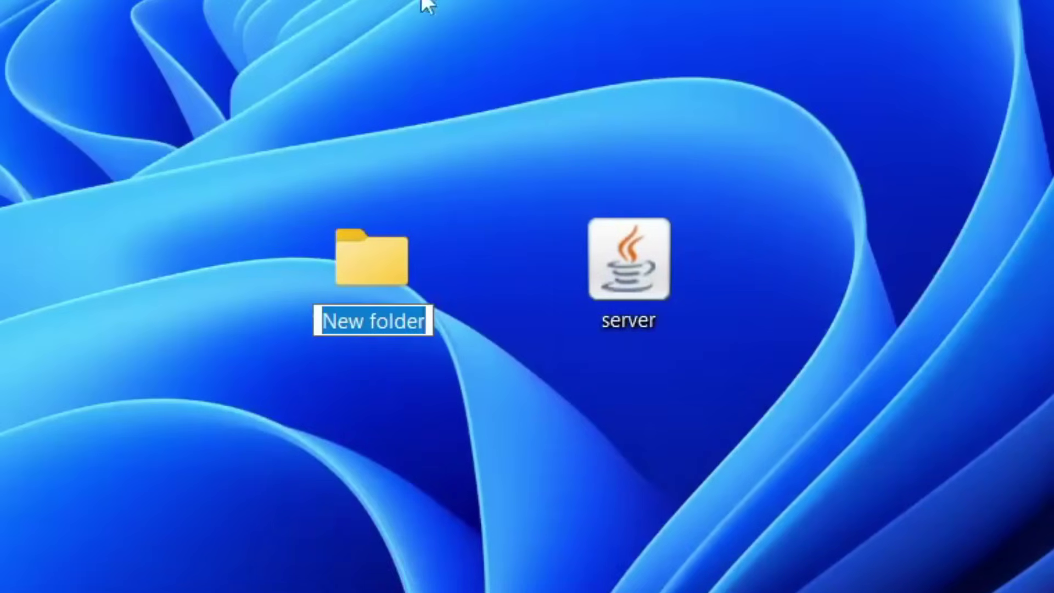
pyautogui.write('Min')
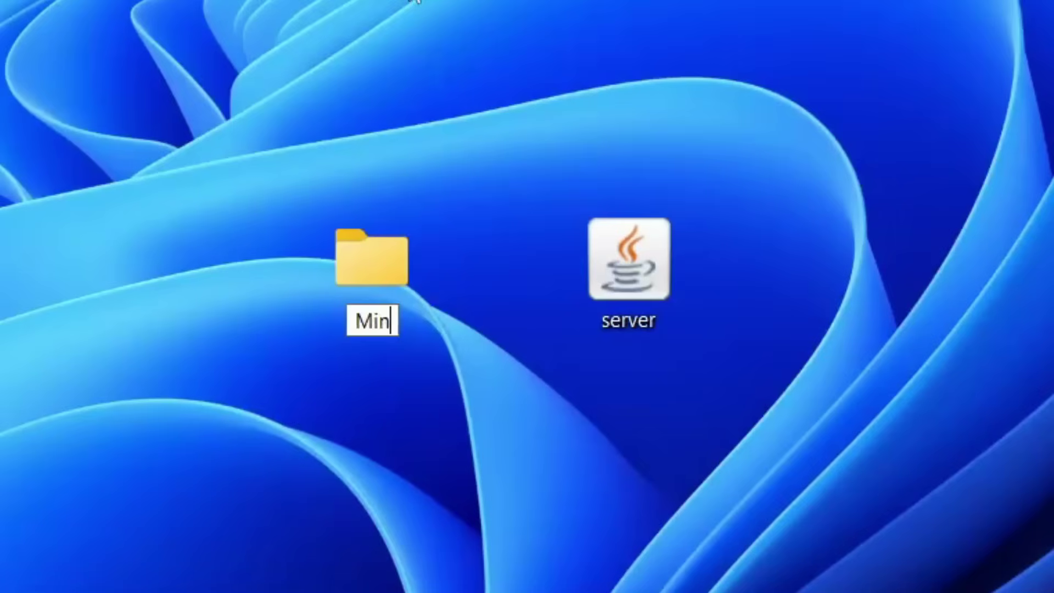
pyautogui.write('ecraft Server')
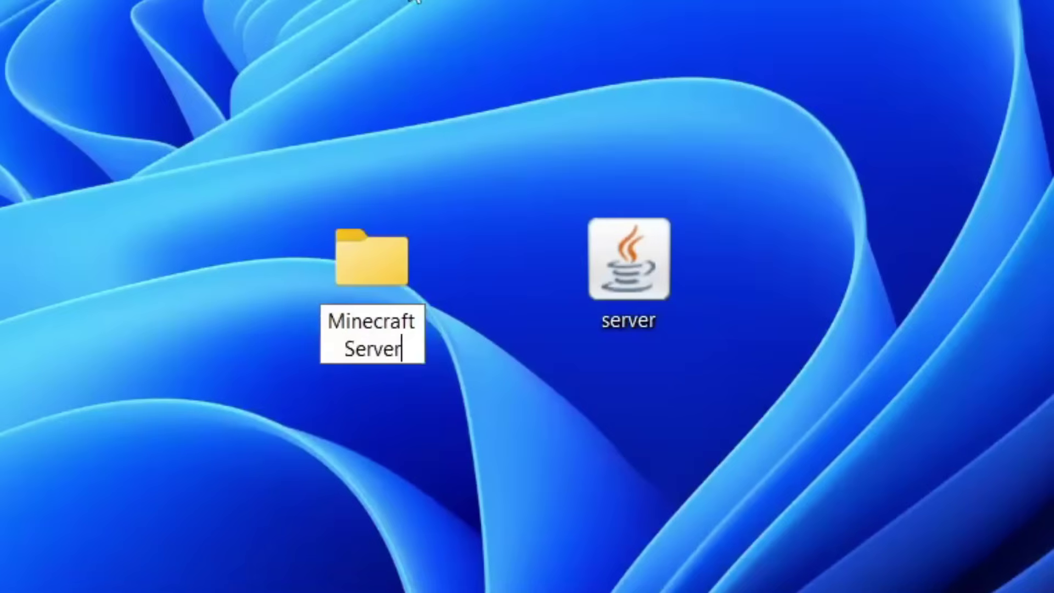
pyautogui.press('Return')
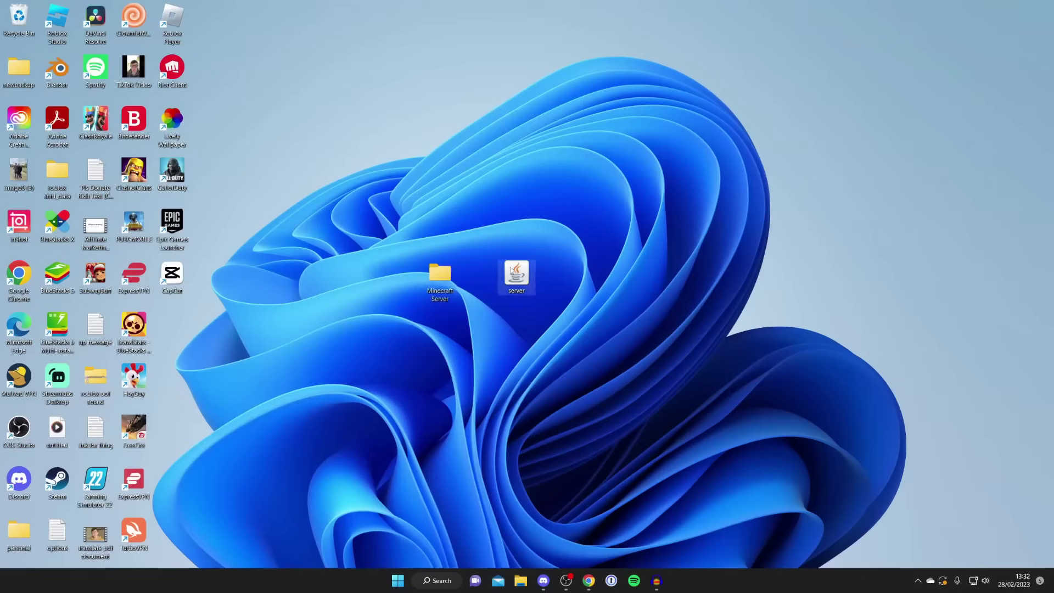
# - Open the 'Minecraft Server' folder and drag the desktop 'server' jar into it
pyautogui.doubleClick(363, 250)
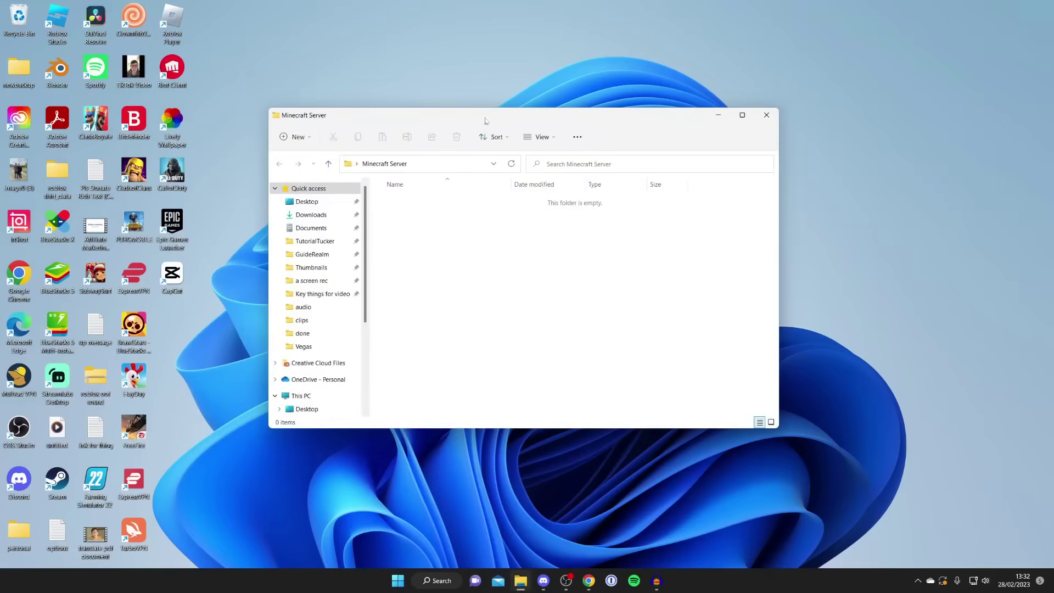
pyautogui.moveTo(439, 111); pyautogui.dragTo(745, 95)
pyautogui.click(516, 275)
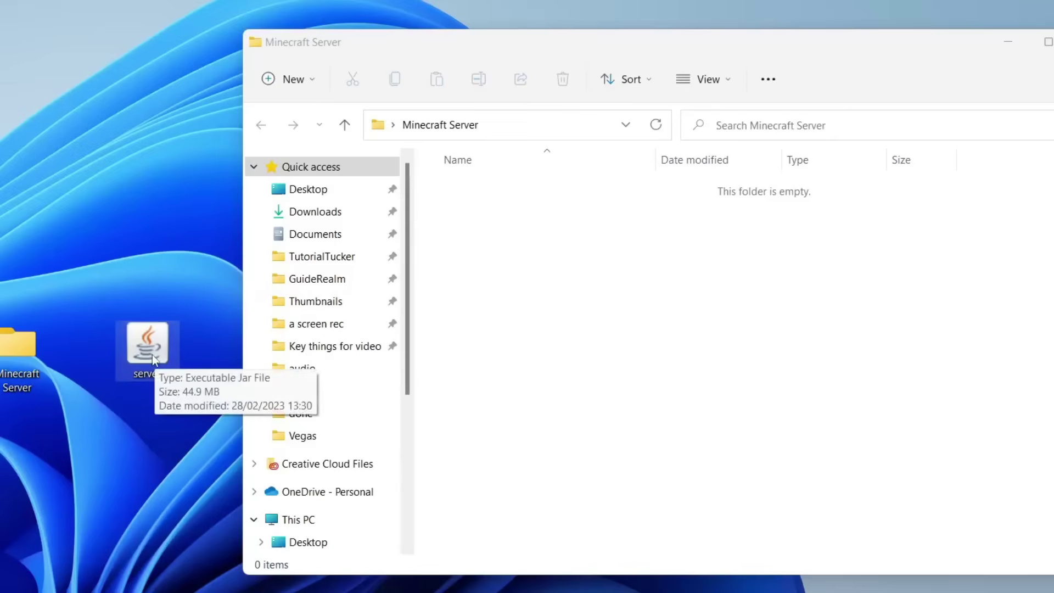
pyautogui.moveTo(519, 280); pyautogui.dragTo(753, 205)
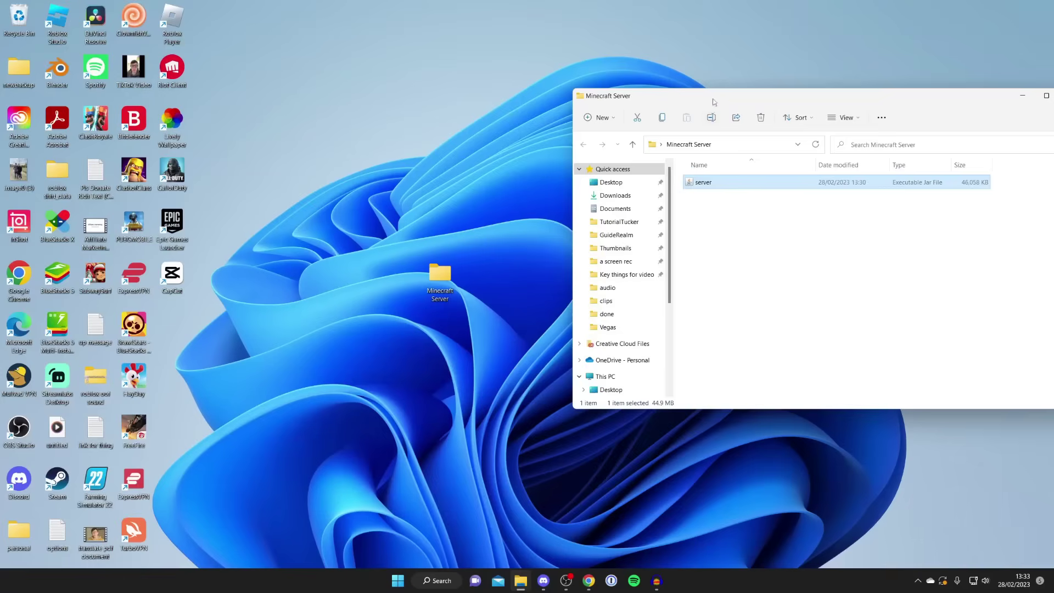
pyautogui.moveTo(713, 99); pyautogui.dragTo(373, 117)
pyautogui.click(386, 236)
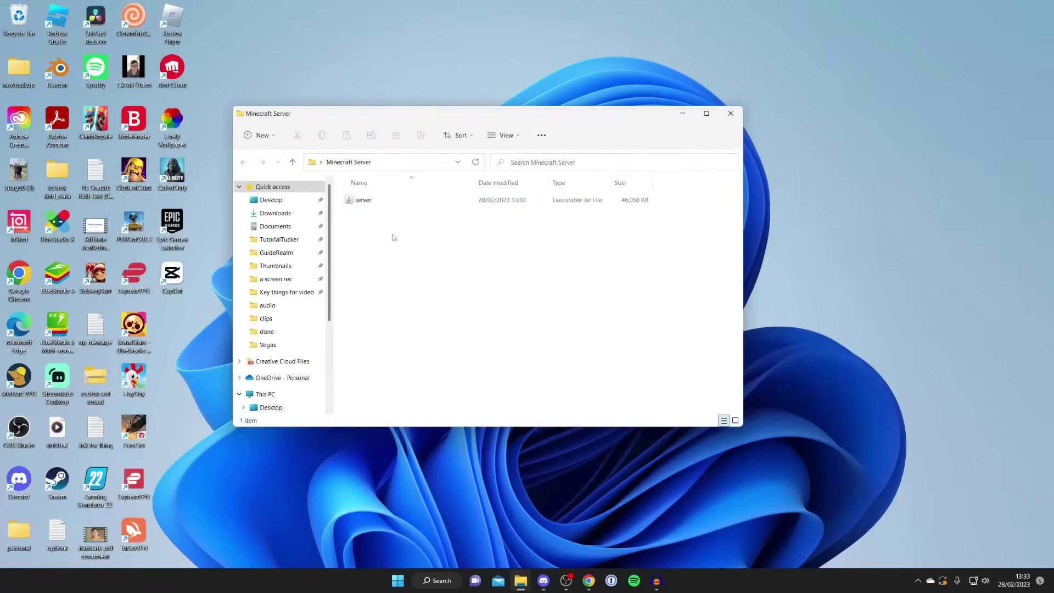
pyautogui.click(373, 201)
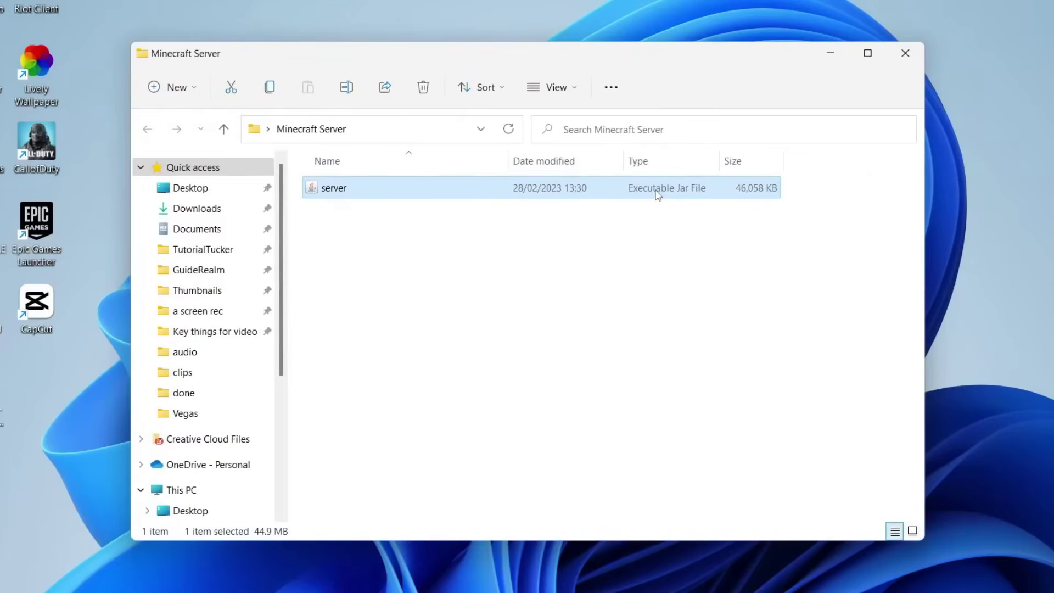
pyautogui.click(338, 230)
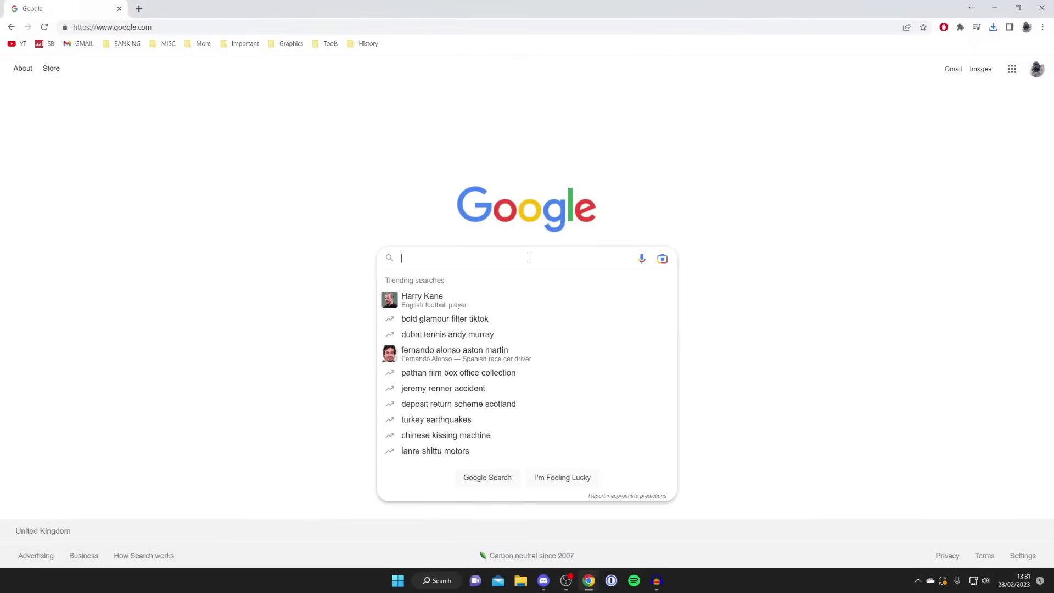
# - Search Google for 'java' and open the official Java website
pyautogui.write('java')
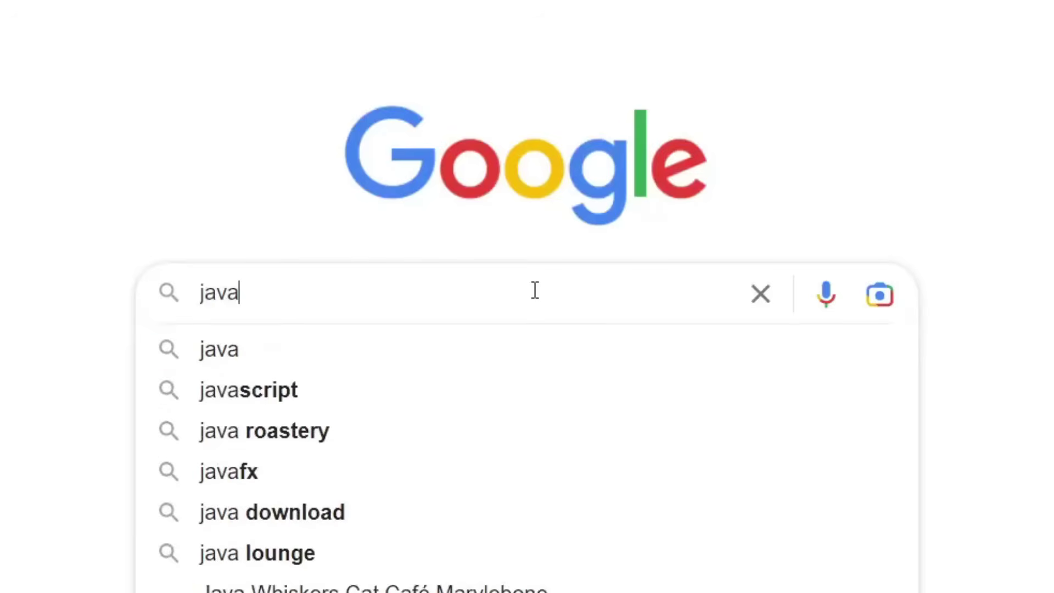
pyautogui.press('Return')
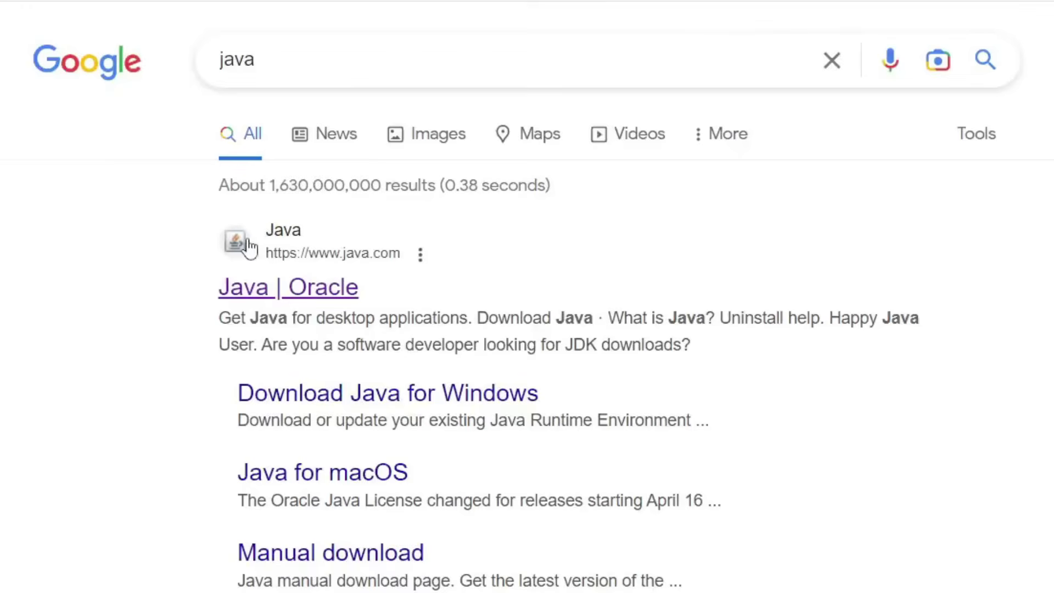
pyautogui.click(163, 176)
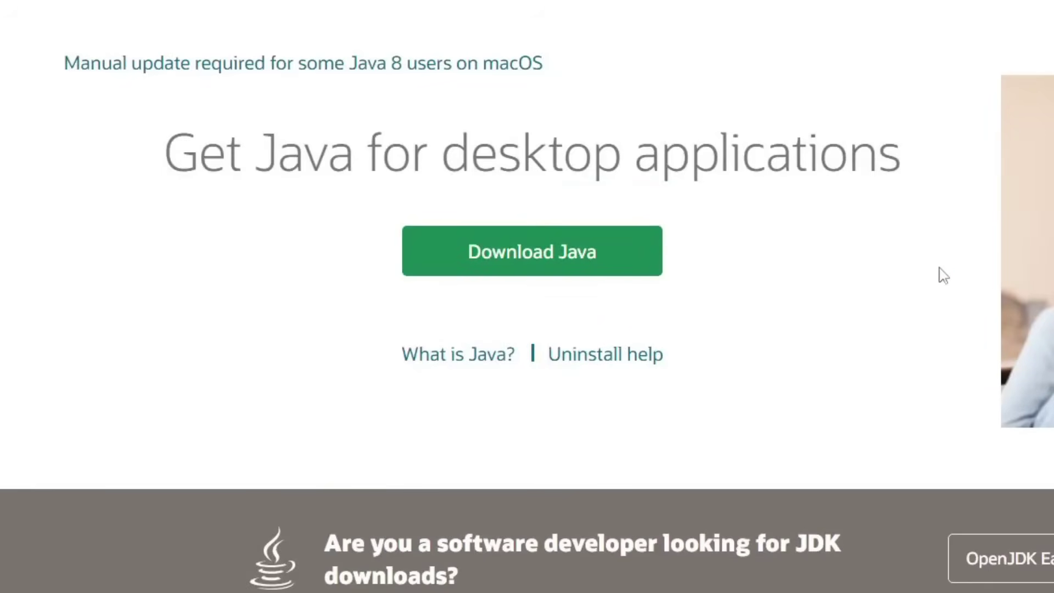
# - Start the 64-bit Java for Windows download and return to the Minecraft Server folder
pyautogui.click(598, 249)
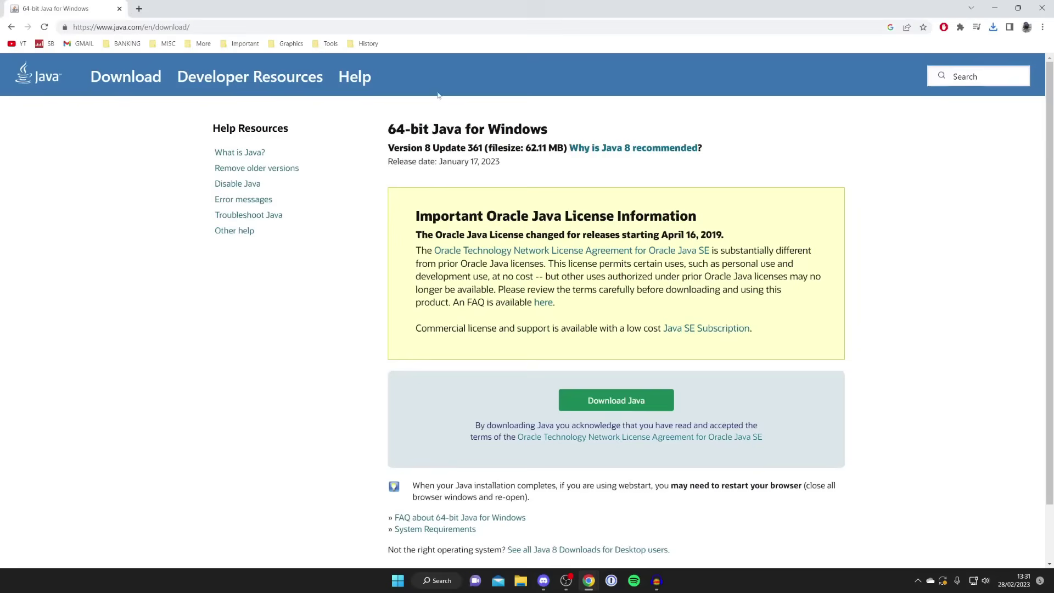
pyautogui.scroll(-2, 488, 160)
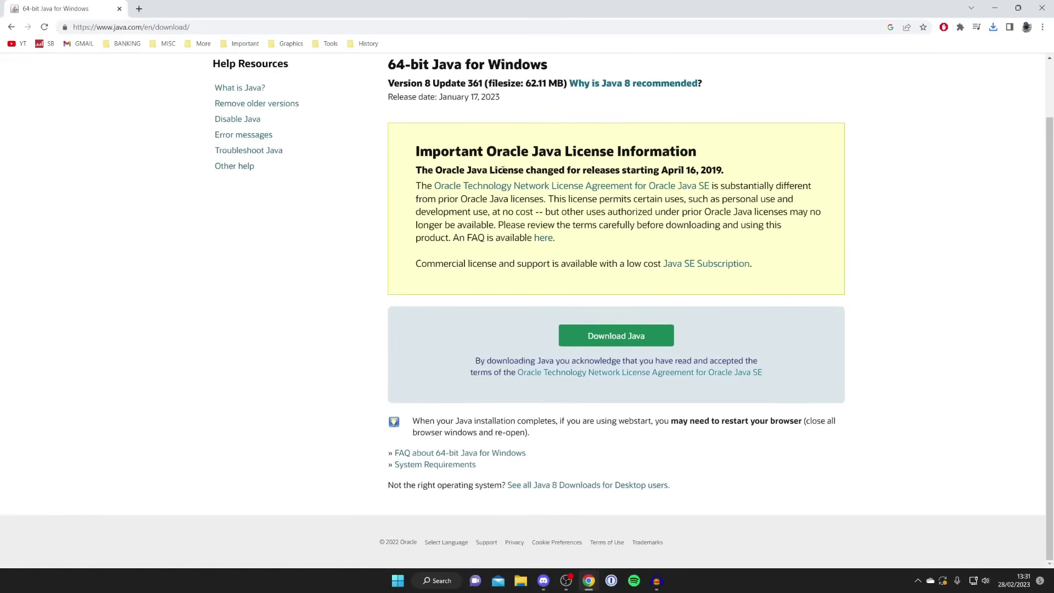
pyautogui.click(622, 334)
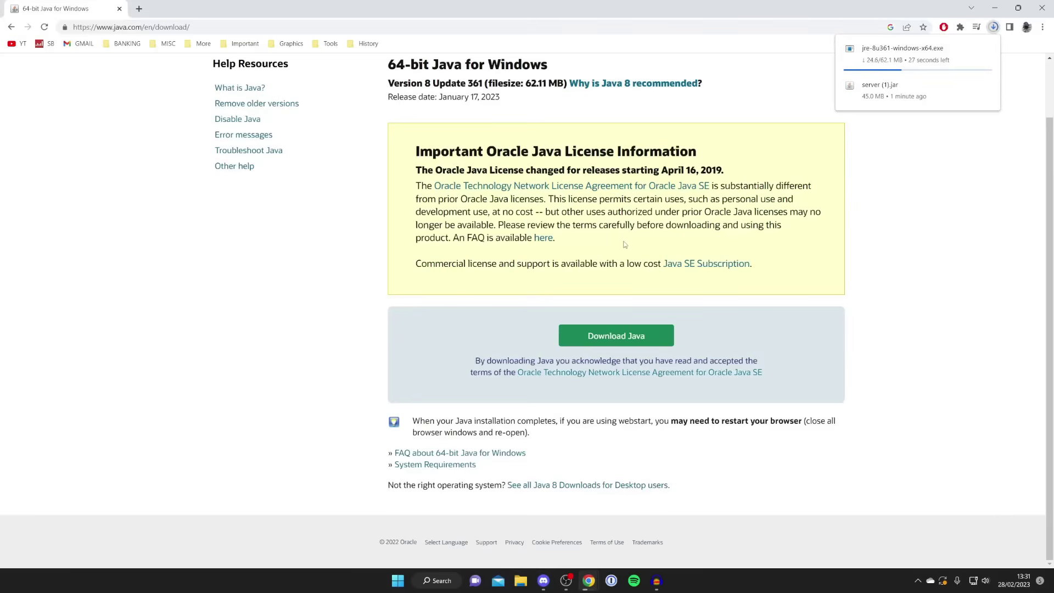
pyautogui.press('super+d')
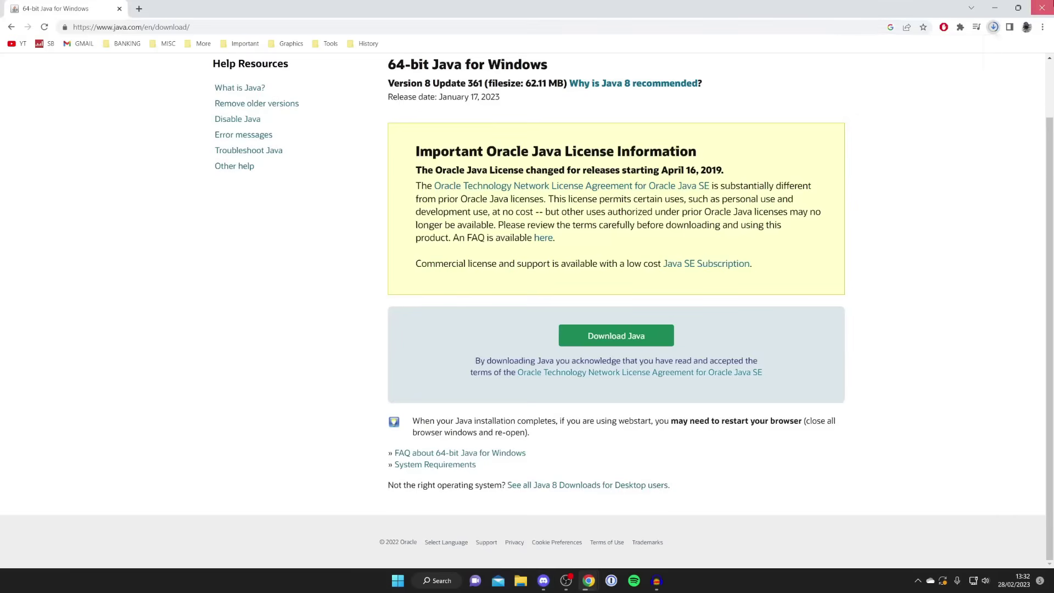
pyautogui.hotkey('alt', 'Tab')
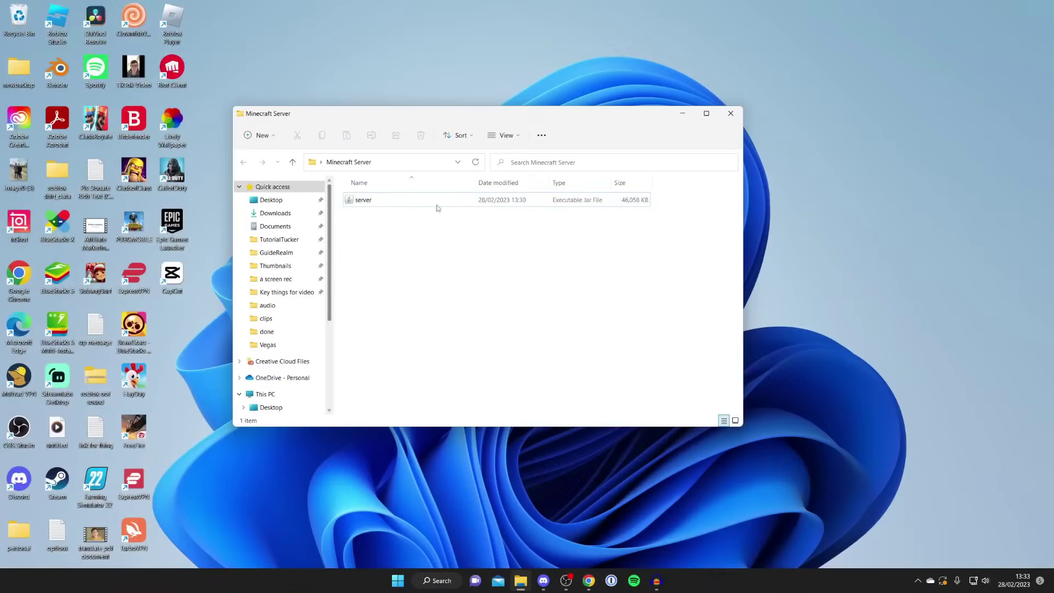
# - Browse the Open with app choices for the server jar, then cancel without changes
pyautogui.click(364, 199)
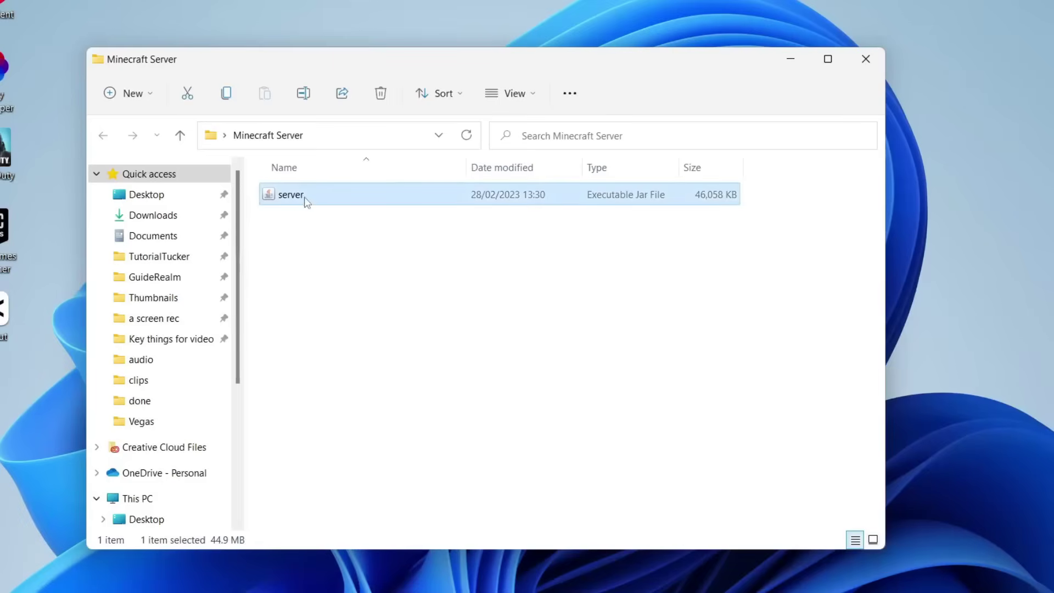
pyautogui.rightClick(381, 204)
pyautogui.moveTo(381, 282)
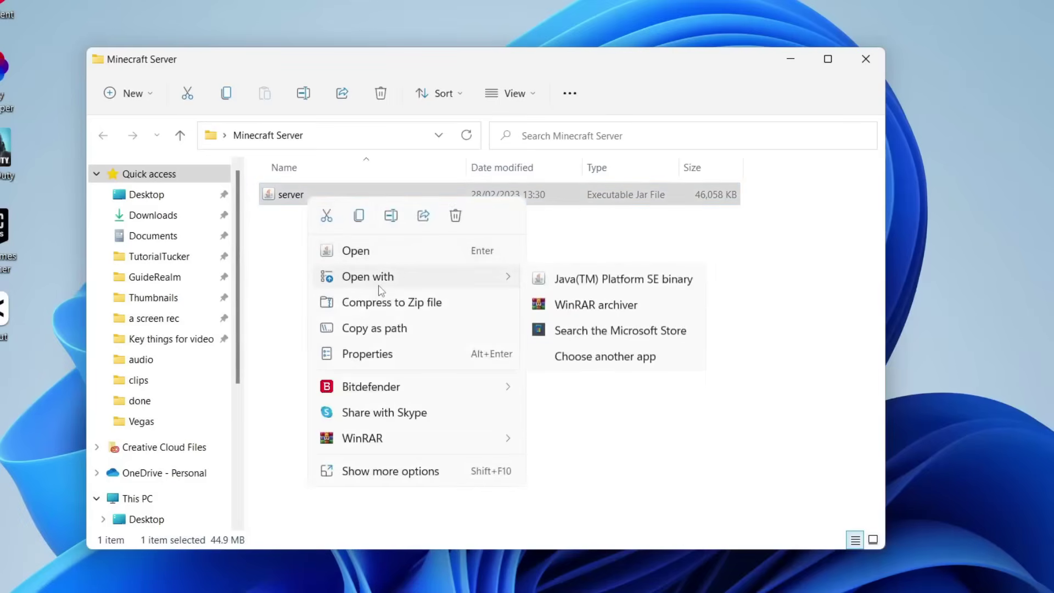
pyautogui.click(606, 357)
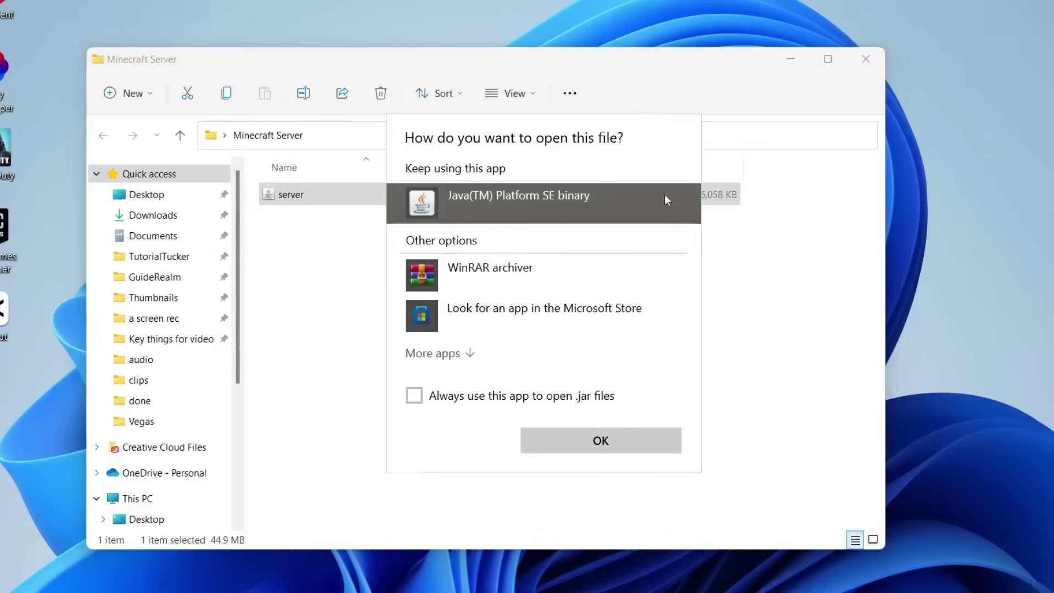
pyautogui.click(440, 353)
pyautogui.scroll(-3, 497, 307)
pyautogui.scroll(3, 494, 274)
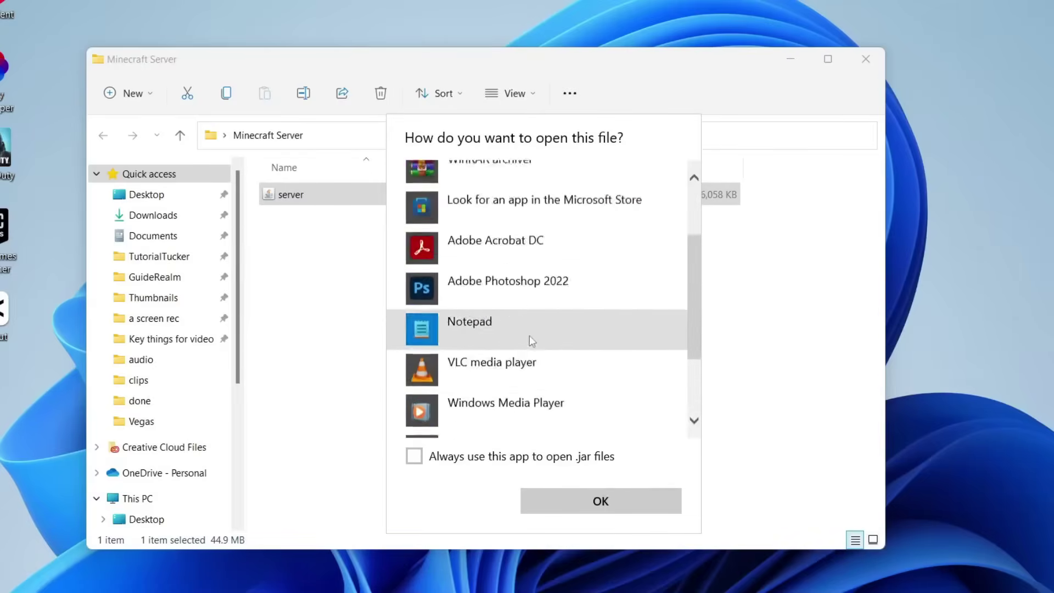
pyautogui.click(750, 314)
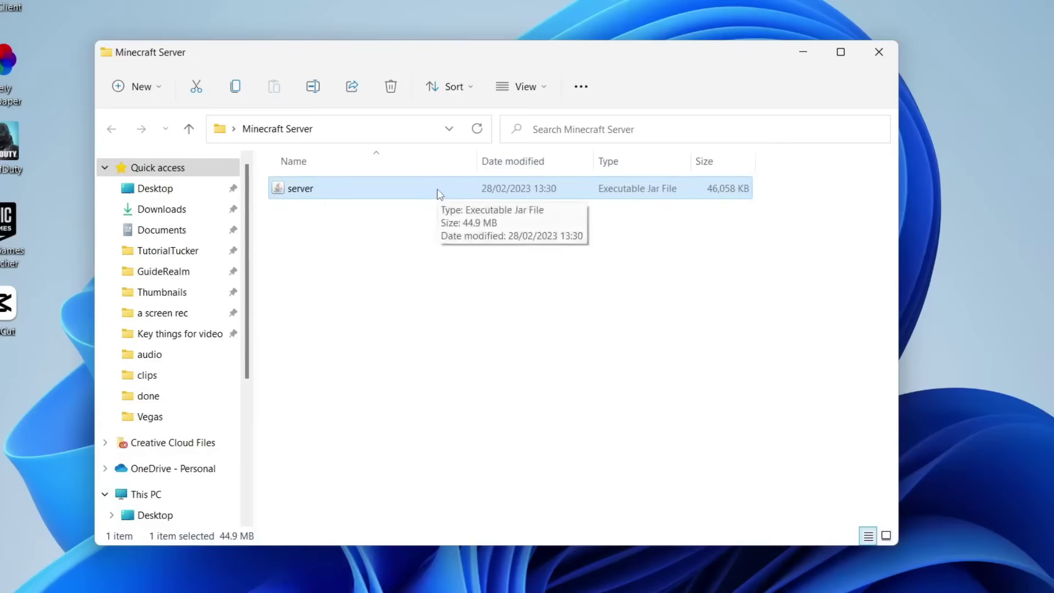
# - Run the server jar to generate its files, then open the eula file
pyautogui.doubleClick(439, 191)
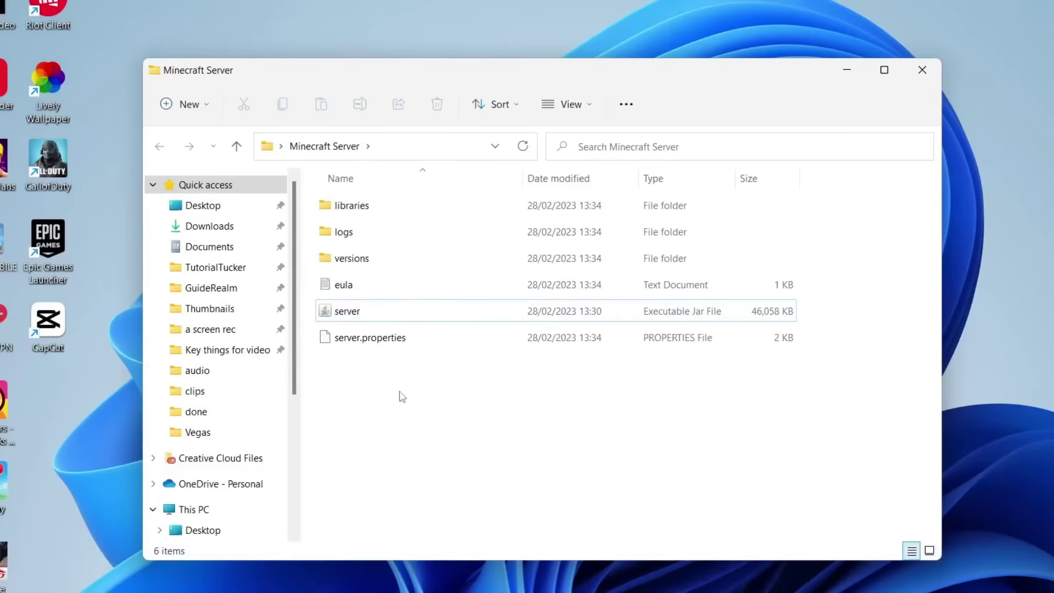
pyautogui.click(365, 296)
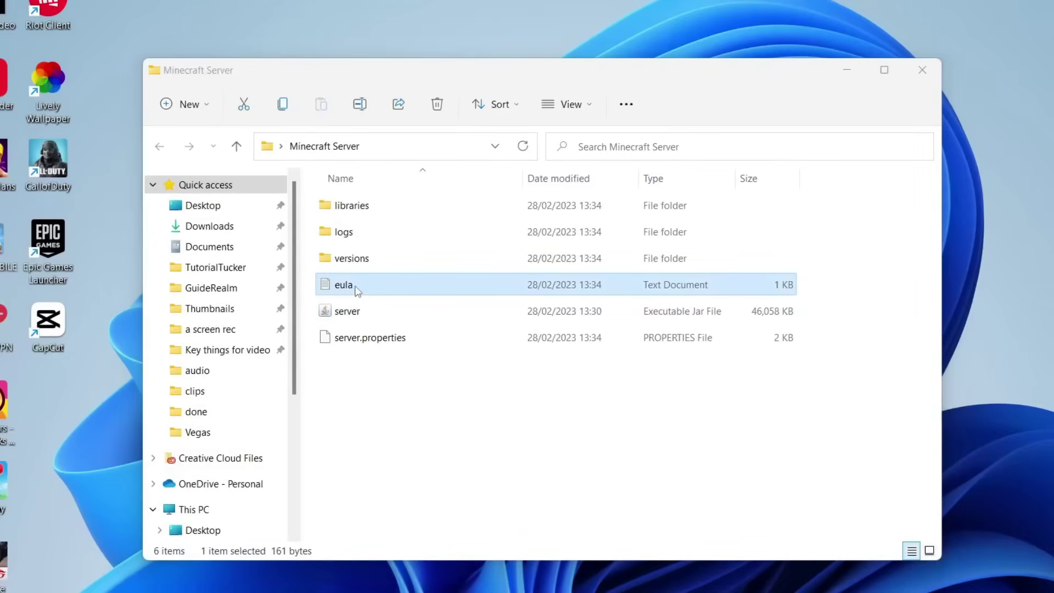
pyautogui.doubleClick(358, 291)
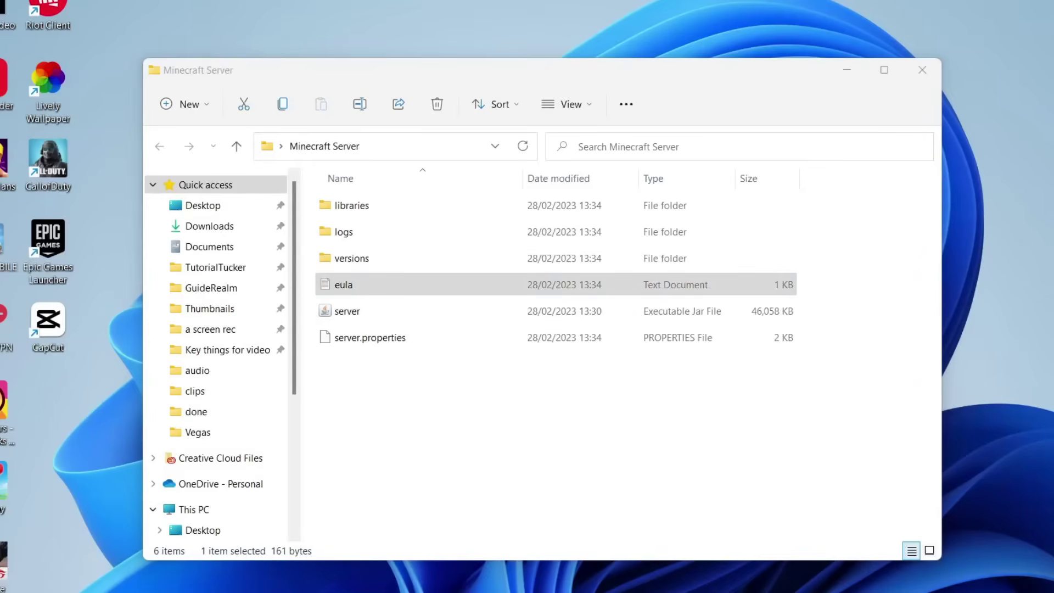
# - Reposition the eula document window and inspect the EULA web address
pyautogui.moveTo(548, 97); pyautogui.dragTo(571, 113)
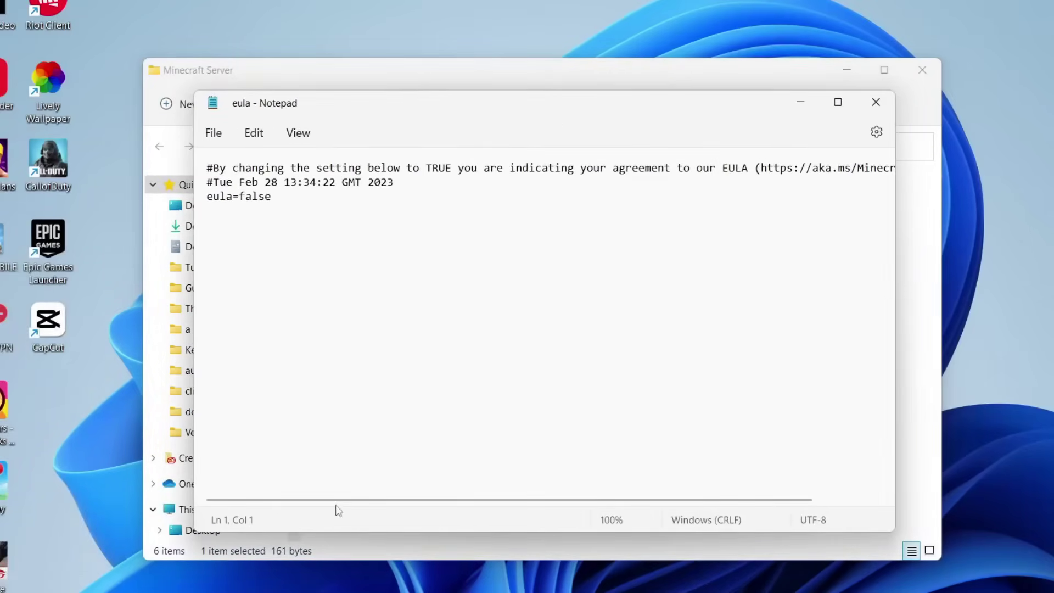
pyautogui.moveTo(348, 500); pyautogui.dragTo(431, 492)
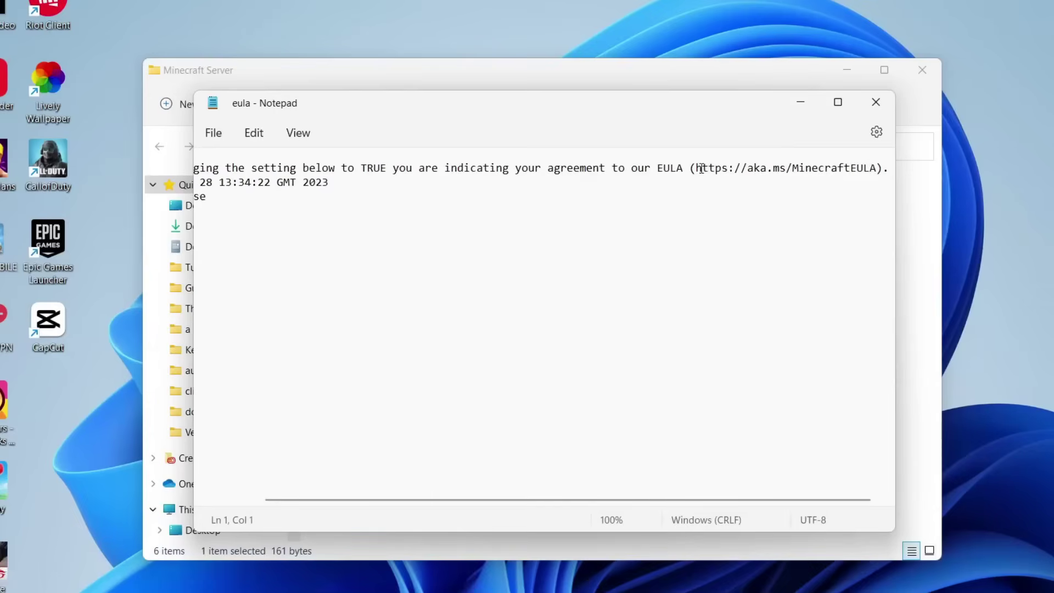
pyautogui.moveTo(701, 168); pyautogui.dragTo(878, 168)
pyautogui.click(877, 168)
pyautogui.moveTo(301, 499); pyautogui.dragTo(230, 498)
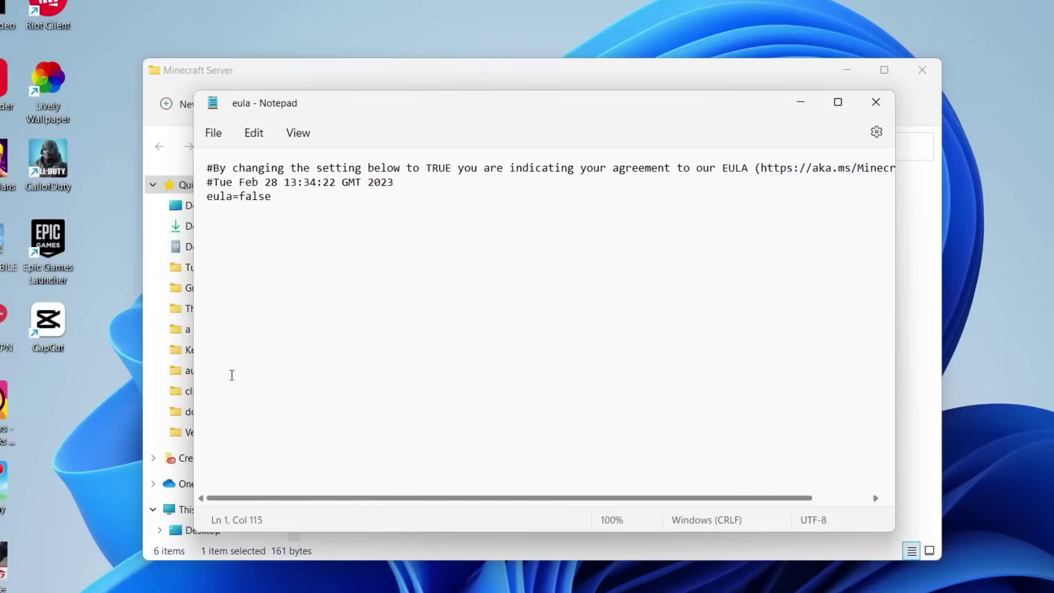
# - Replace 'false' with 'true' in eula=false, save the file, and close Notepad
pyautogui.click(221, 196)
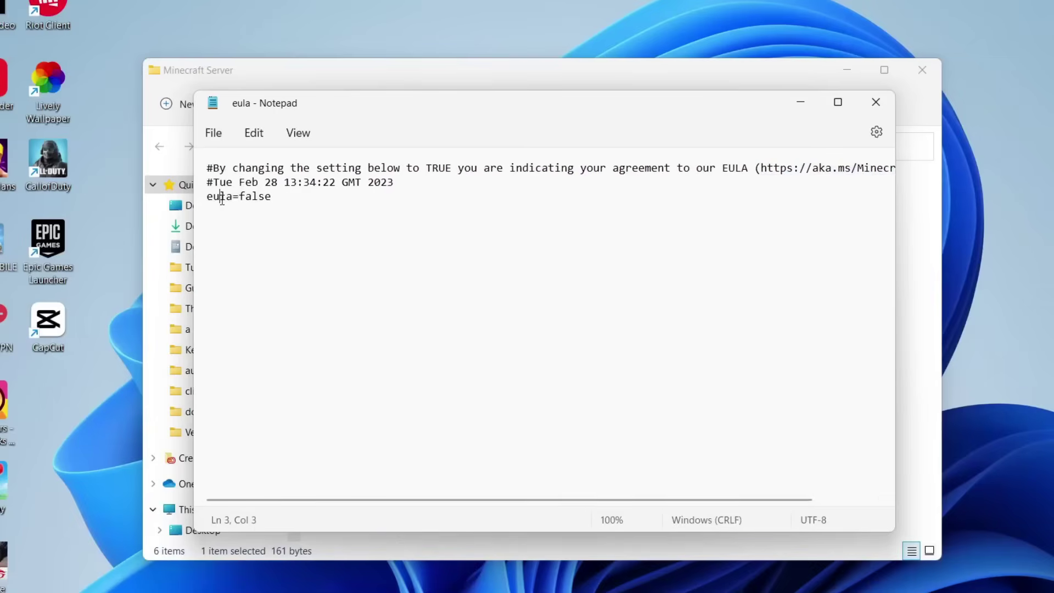
pyautogui.doubleClick(256, 196)
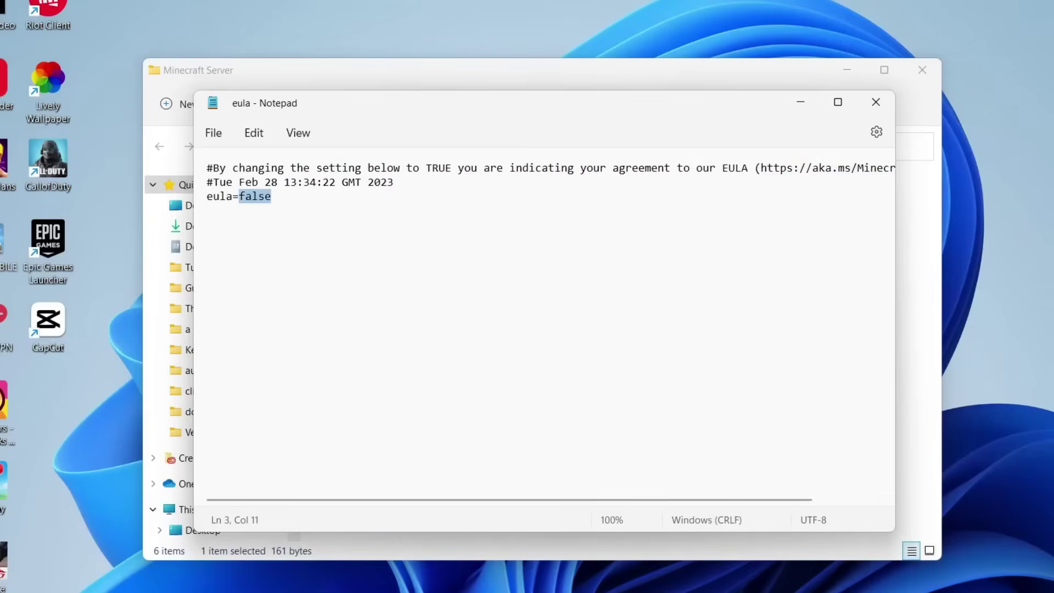
pyautogui.write('true')
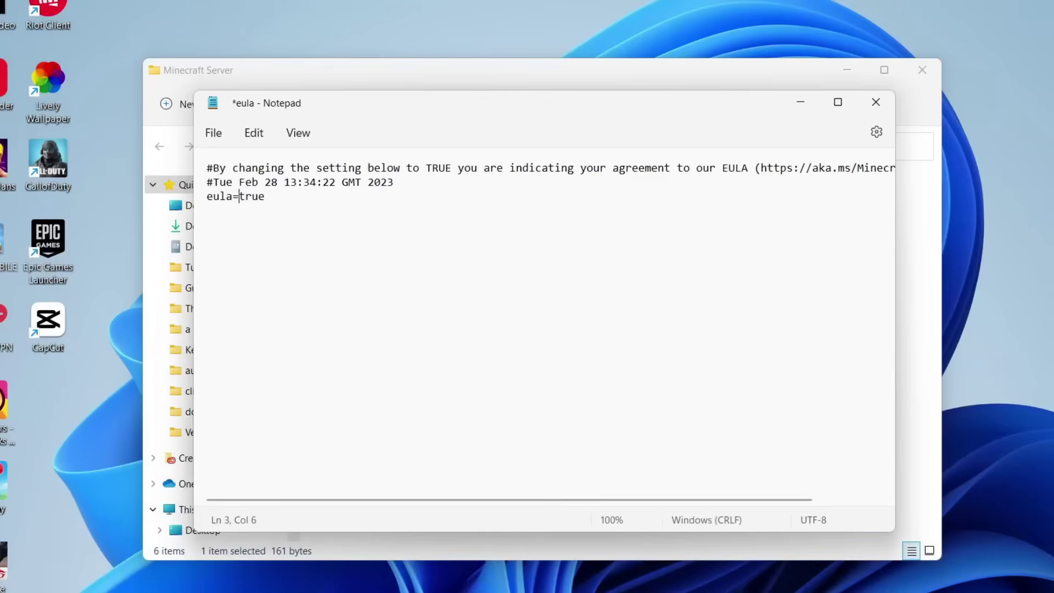
pyautogui.press('Right')
pyautogui.press('Right')
pyautogui.press('Right')
pyautogui.press('Right')
pyautogui.press('Right')
pyautogui.click(214, 133)
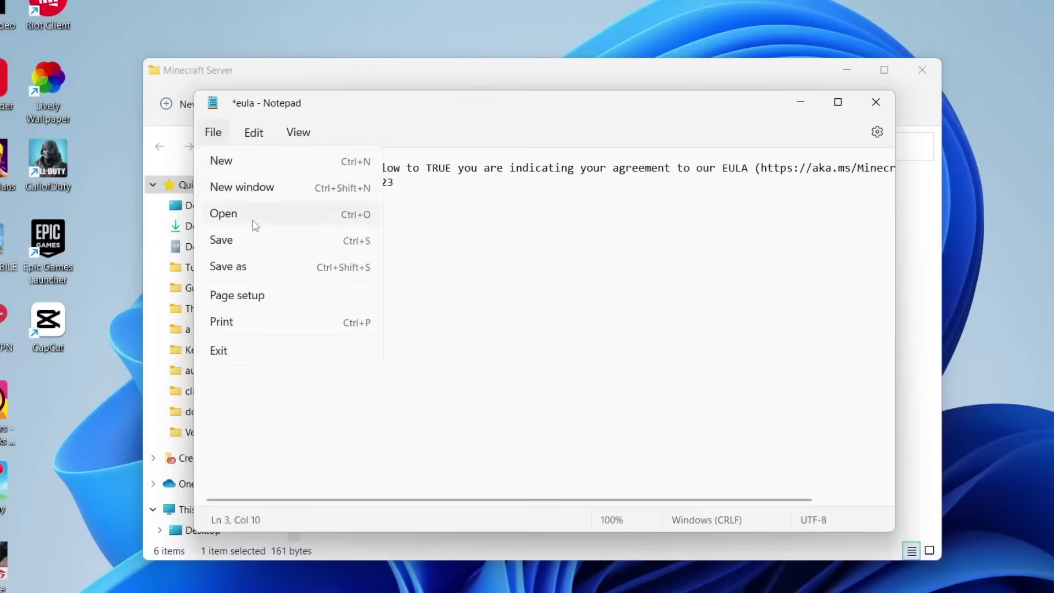
pyautogui.click(258, 242)
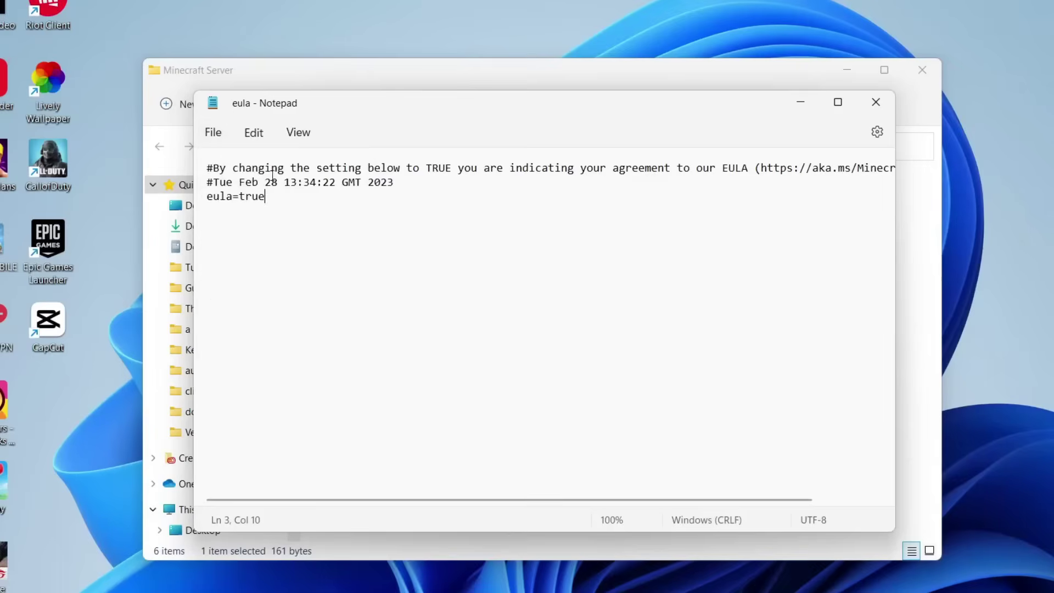
pyautogui.click(880, 97)
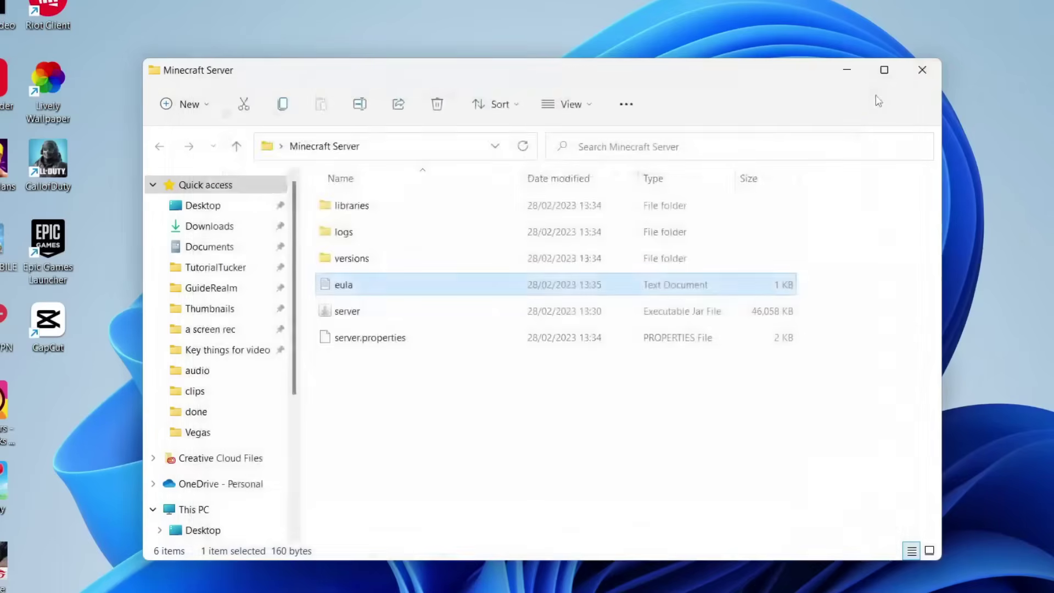
# - Run the server jar with the EULA accepted, shut it down once loaded, and select server.properties
pyautogui.doubleClick(355, 314)
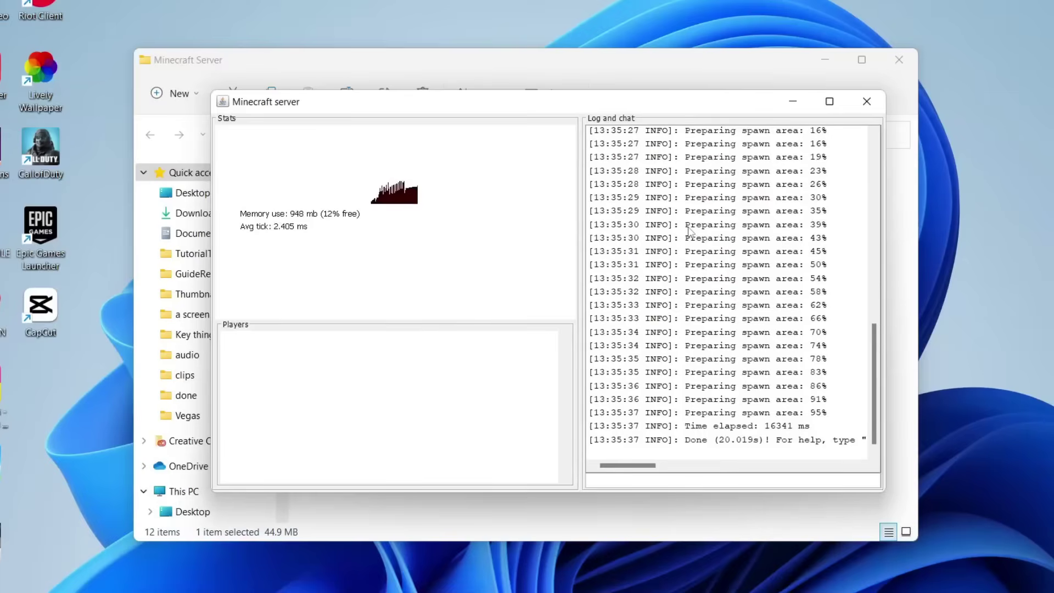
pyautogui.click(867, 105)
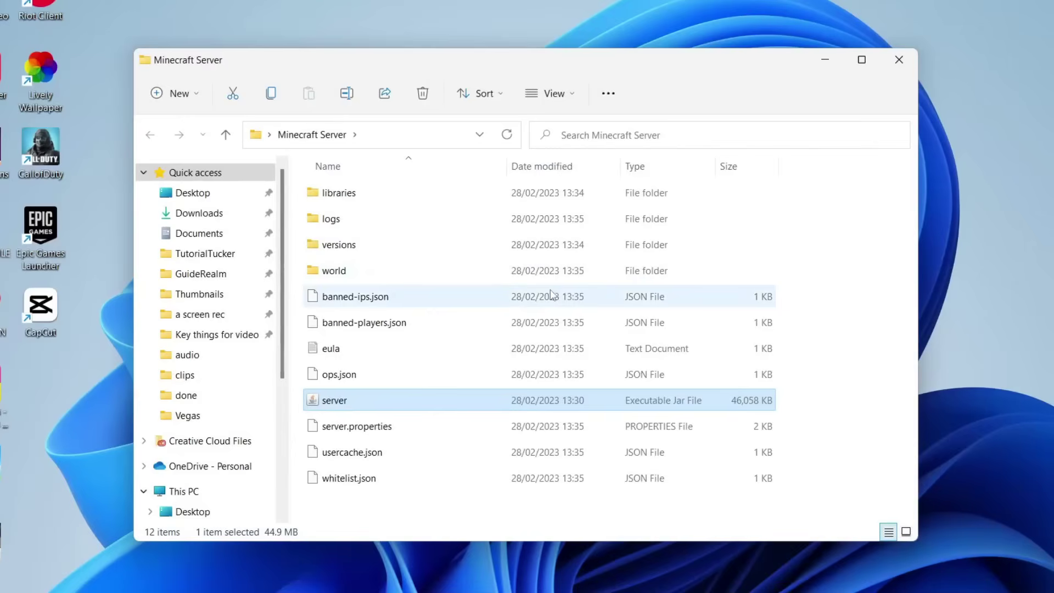
pyautogui.click(309, 432)
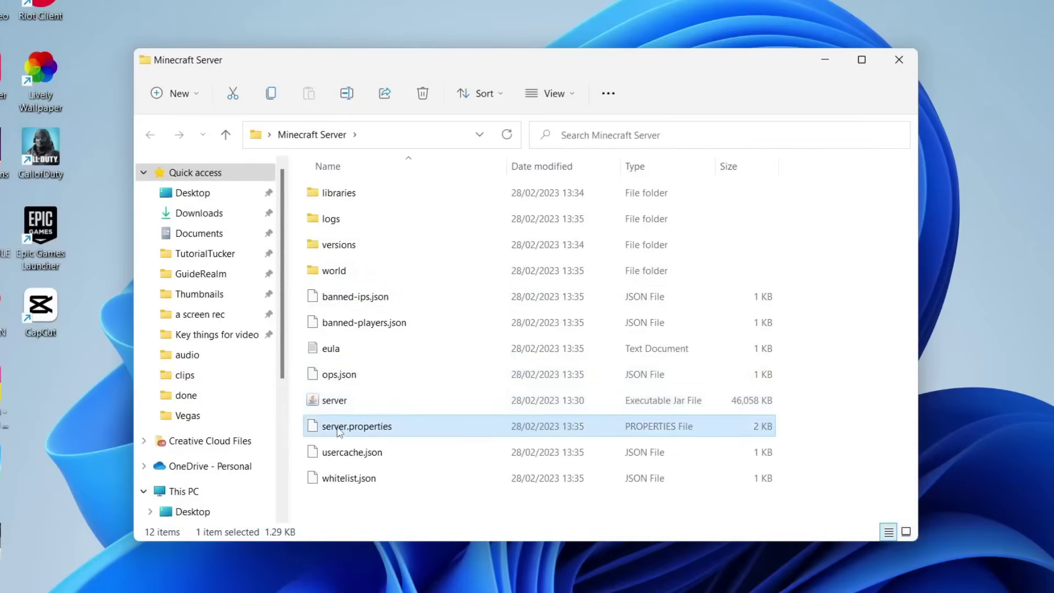
# - Open server.properties in Notepad
pyautogui.rightClick(339, 432)
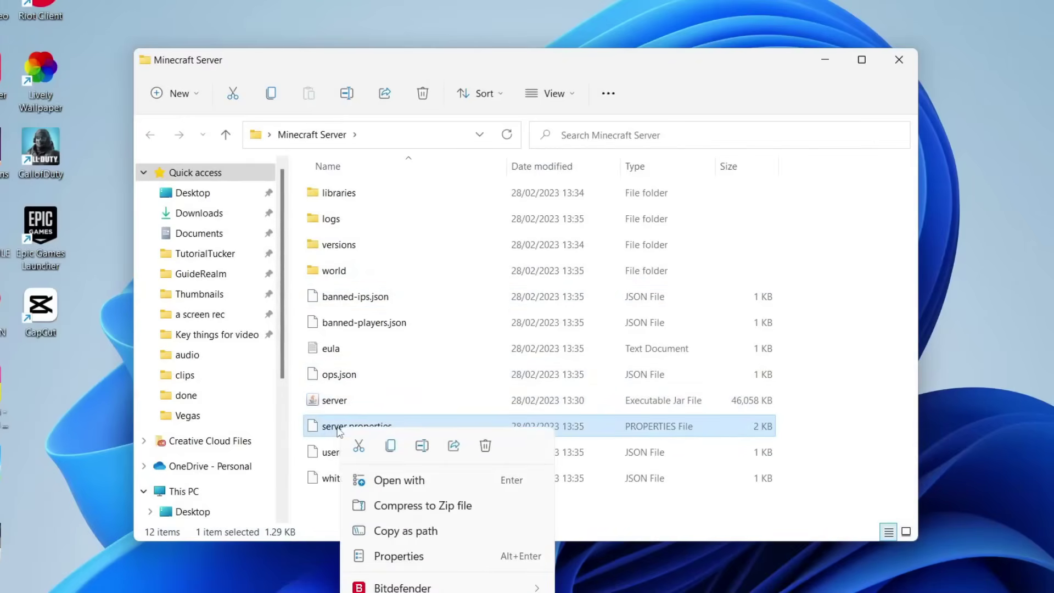
pyautogui.click(392, 481)
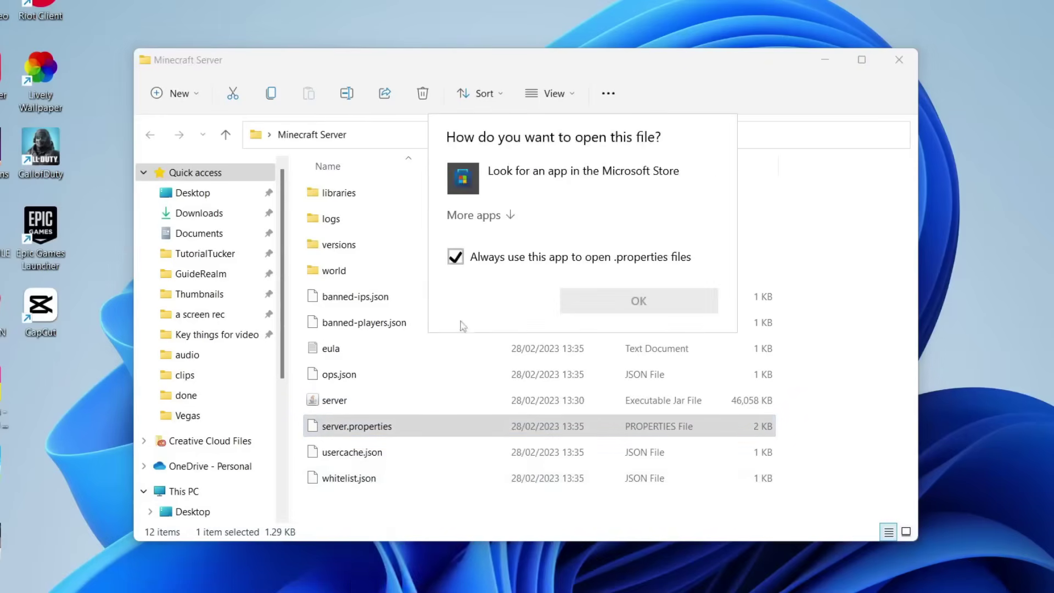
pyautogui.click(474, 215)
pyautogui.click(527, 302)
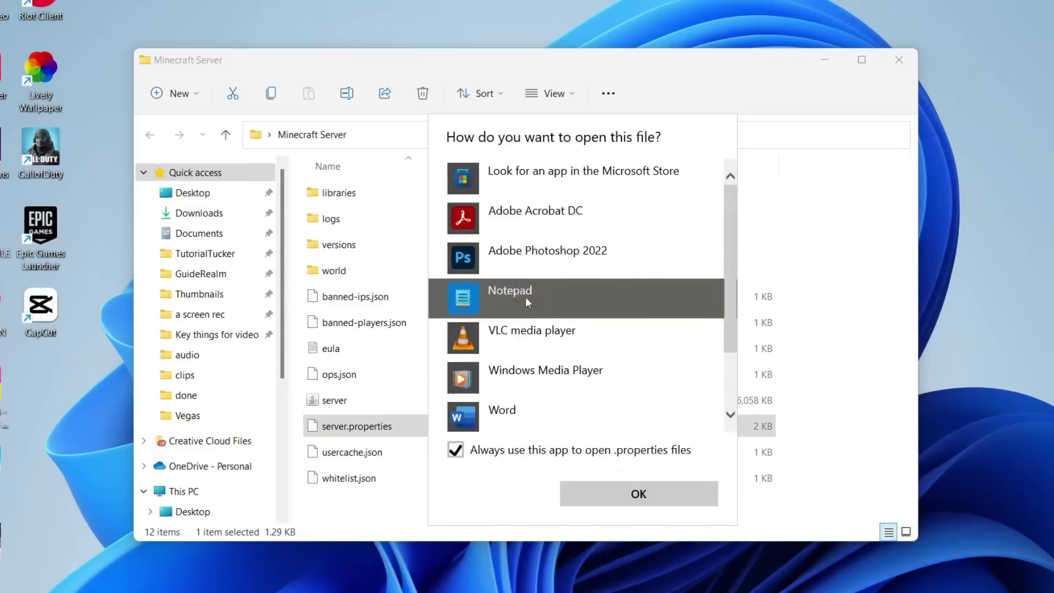
pyautogui.click(666, 497)
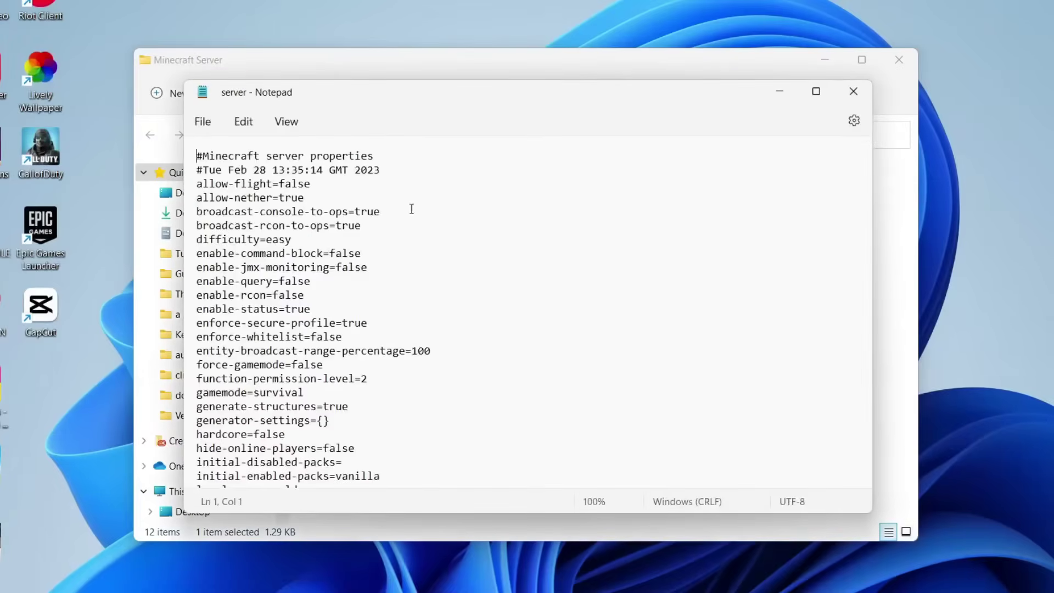
pyautogui.scroll(-5, 354, 214)
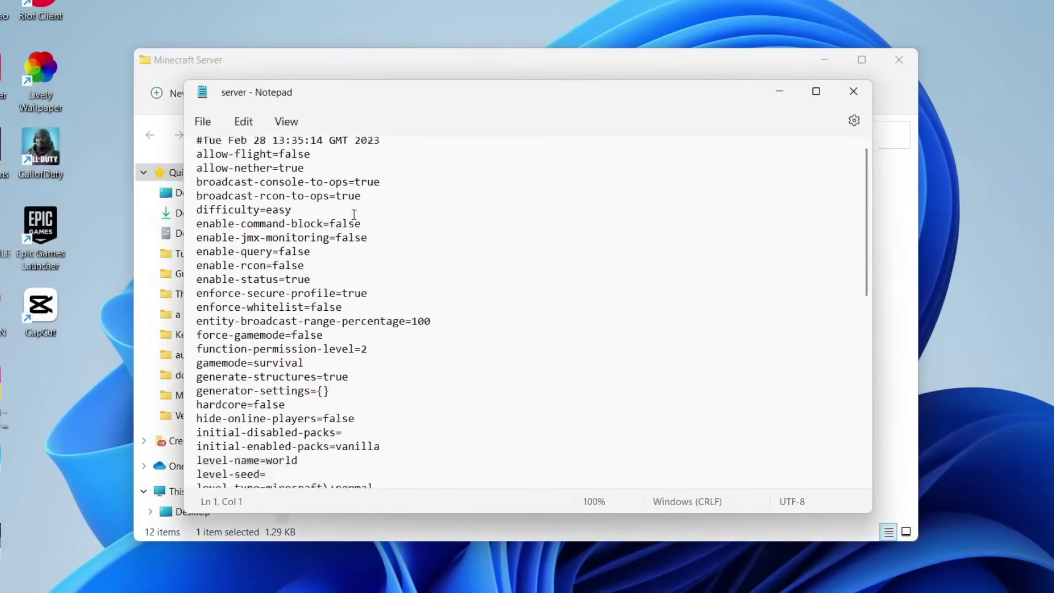
pyautogui.scroll(5, 353, 215)
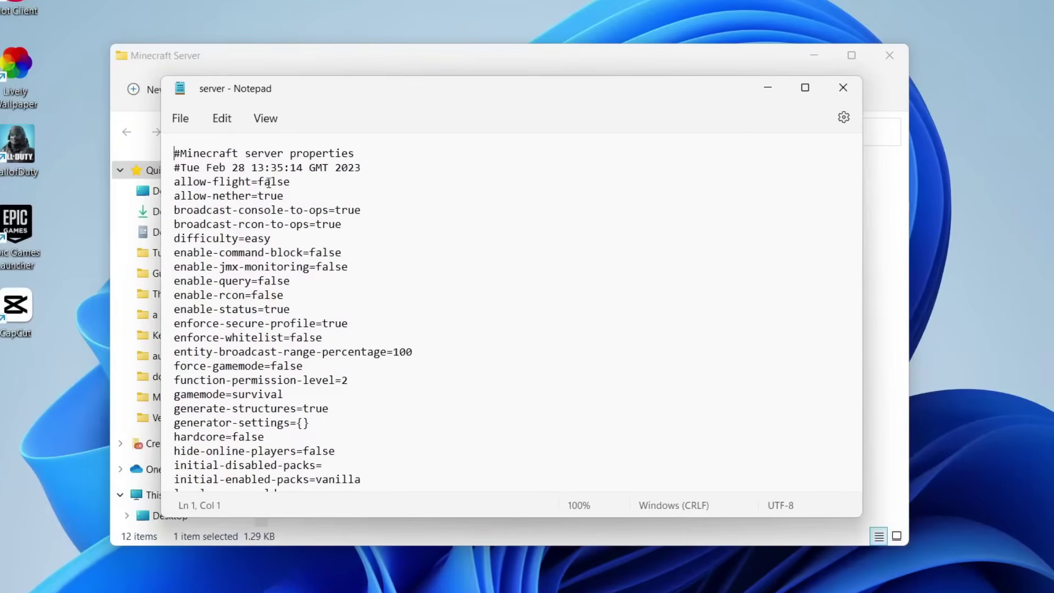
# - Change difficulty from easy to peaceful and save the file
pyautogui.doubleClick(261, 240)
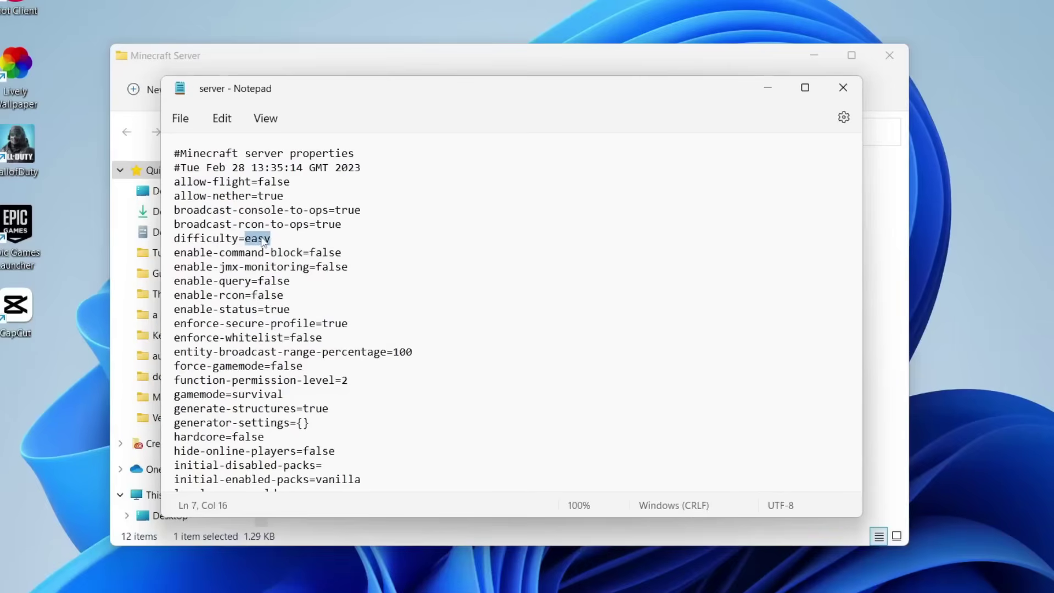
pyautogui.write('peac')
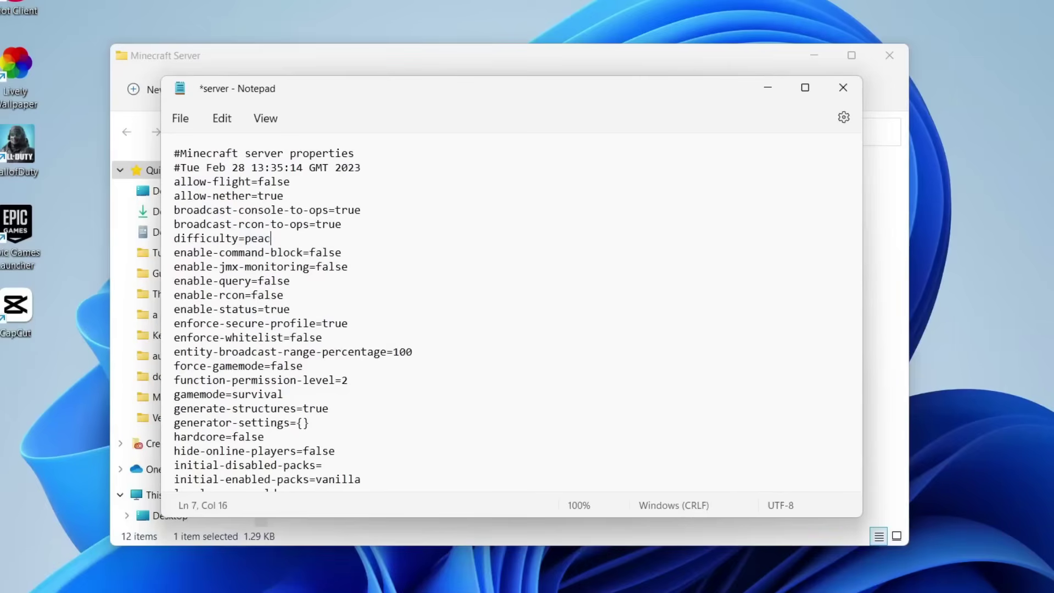
pyautogui.write('eful')
pyautogui.click(188, 118)
pyautogui.click(213, 227)
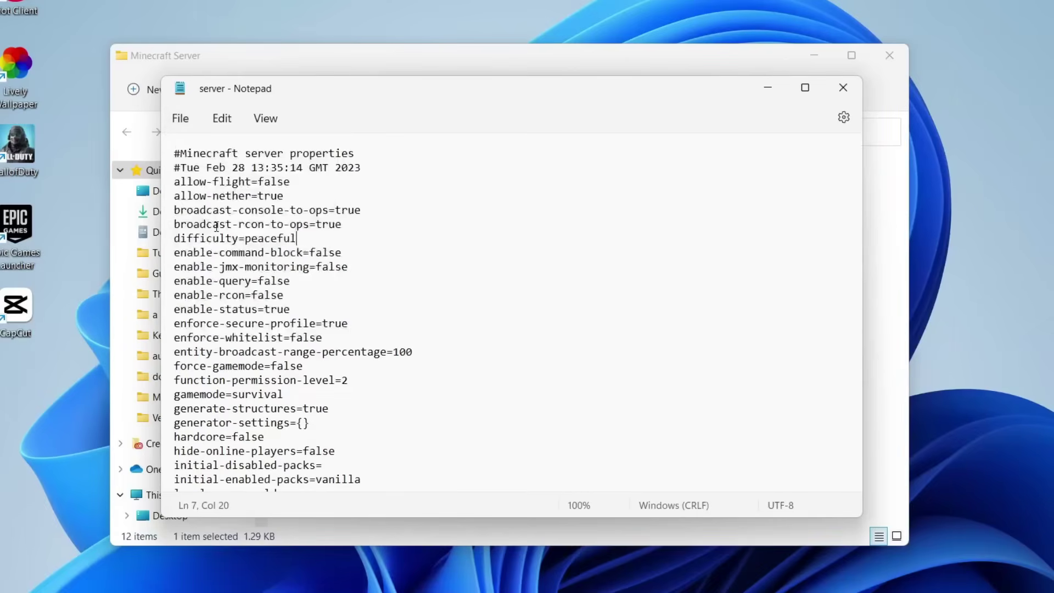
# - Change gamemode from survival to creative, save, and close the file
pyautogui.scroll(-1, 271, 285)
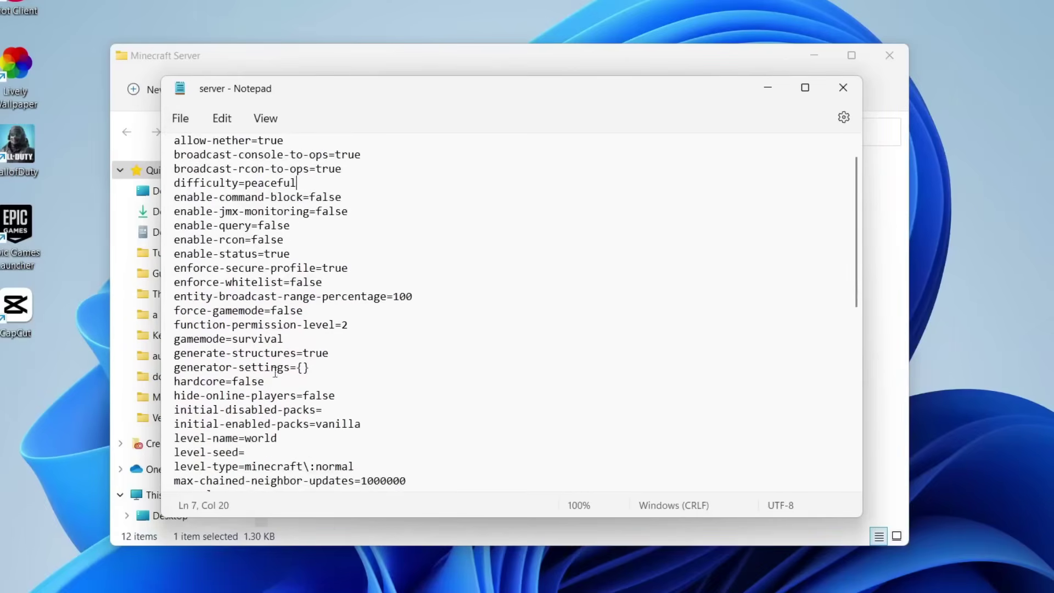
pyautogui.doubleClick(268, 337)
pyautogui.write('creative')
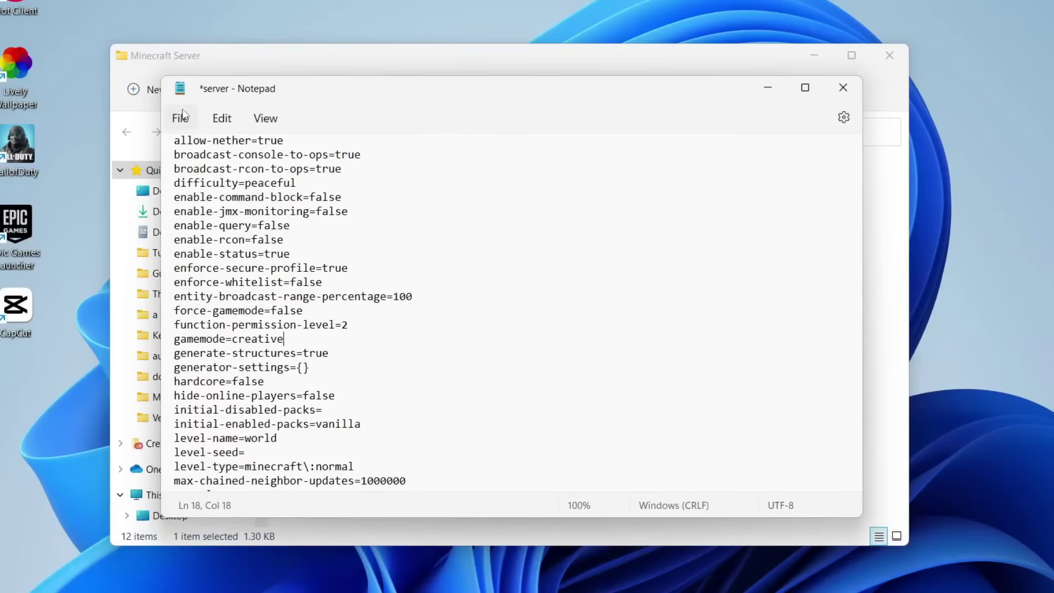
pyautogui.click(181, 118)
pyautogui.click(288, 225)
pyautogui.scroll(-10, 368, 247)
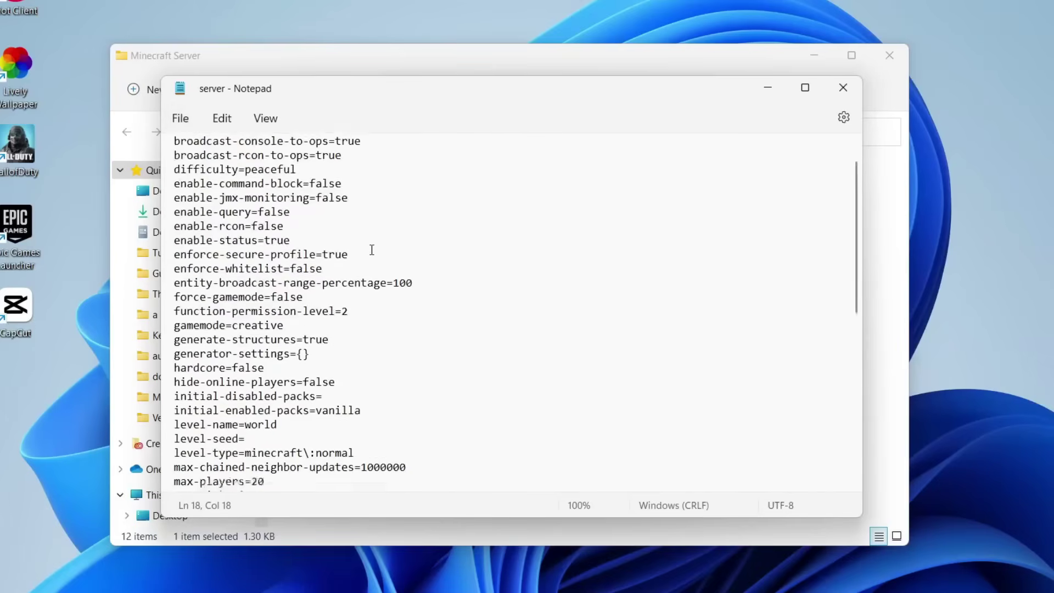
pyautogui.click(843, 88)
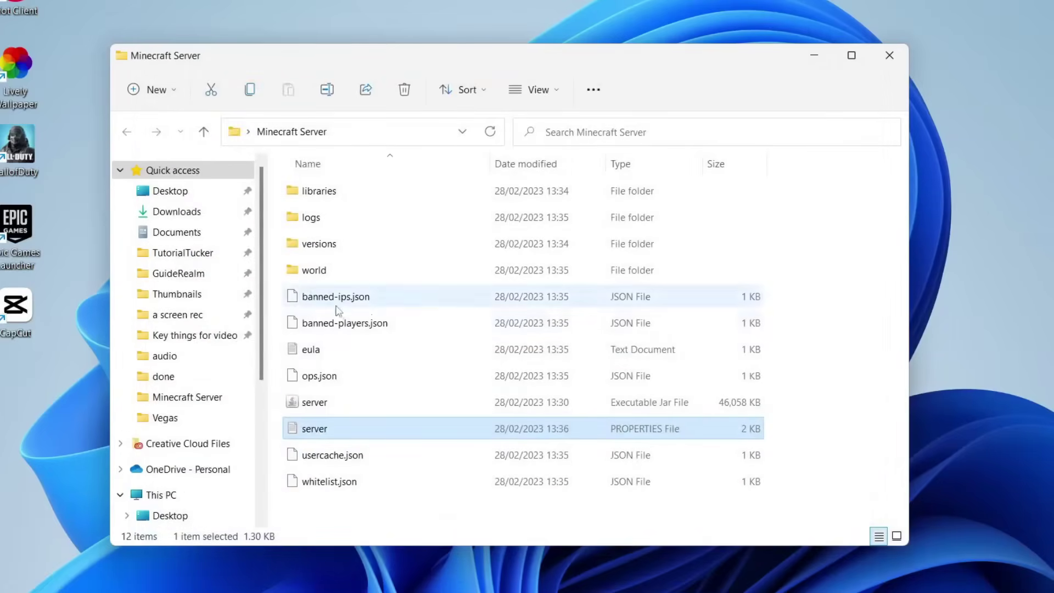
# - Launch the server jar, then bring the Minecraft 1.19.3 game window forward at its main menu
pyautogui.click(355, 403)
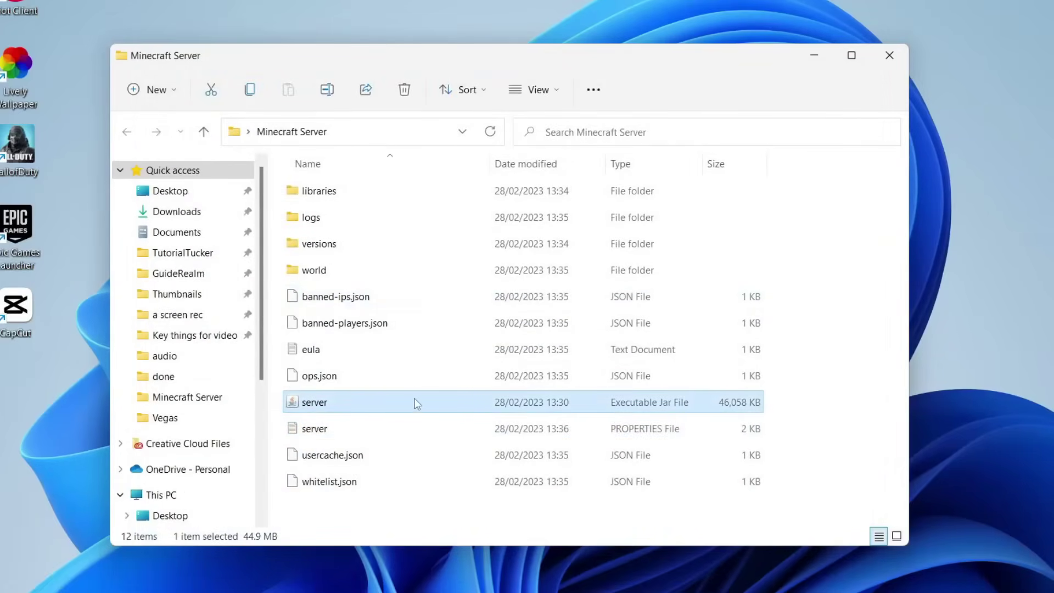
pyautogui.press('Up')
pyautogui.click(370, 395)
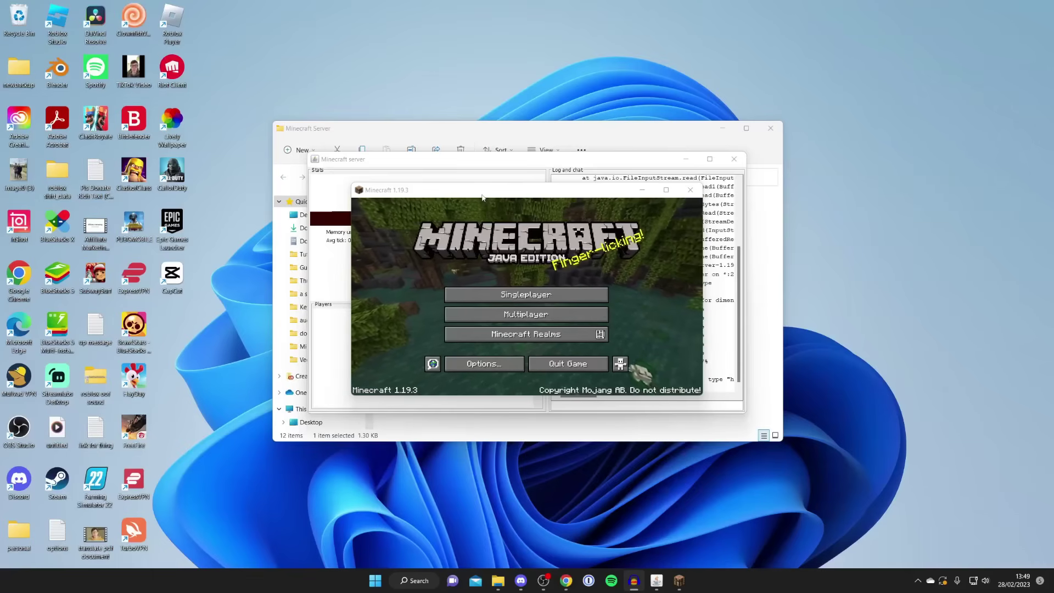
pyautogui.click(471, 162)
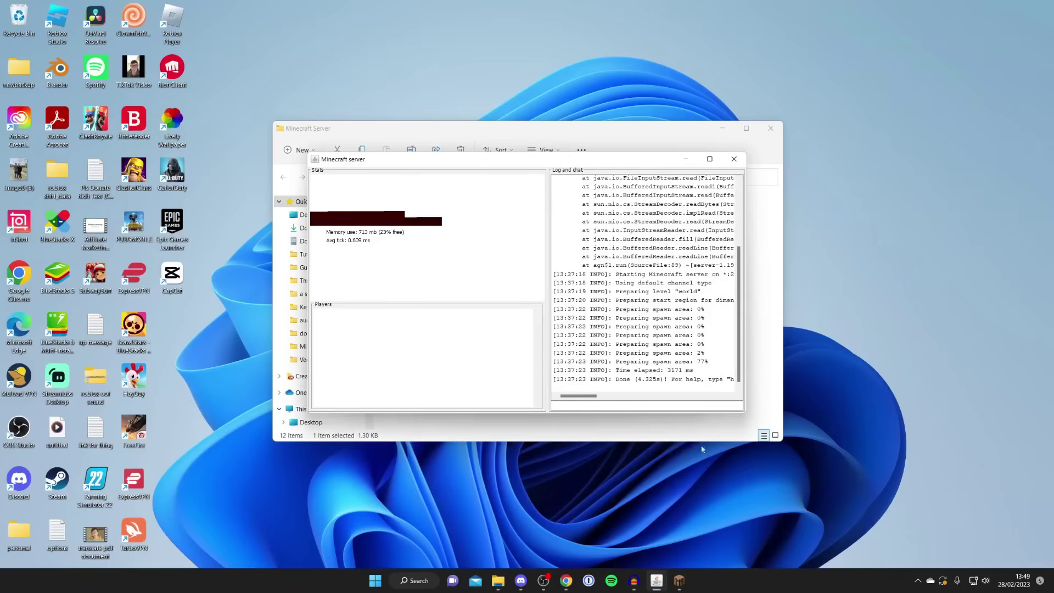
pyautogui.click(679, 581)
# - Maximize the game window and join the server at 'localhost' through Multiplayer's Direct Connection
pyautogui.doubleClick(664, 191)
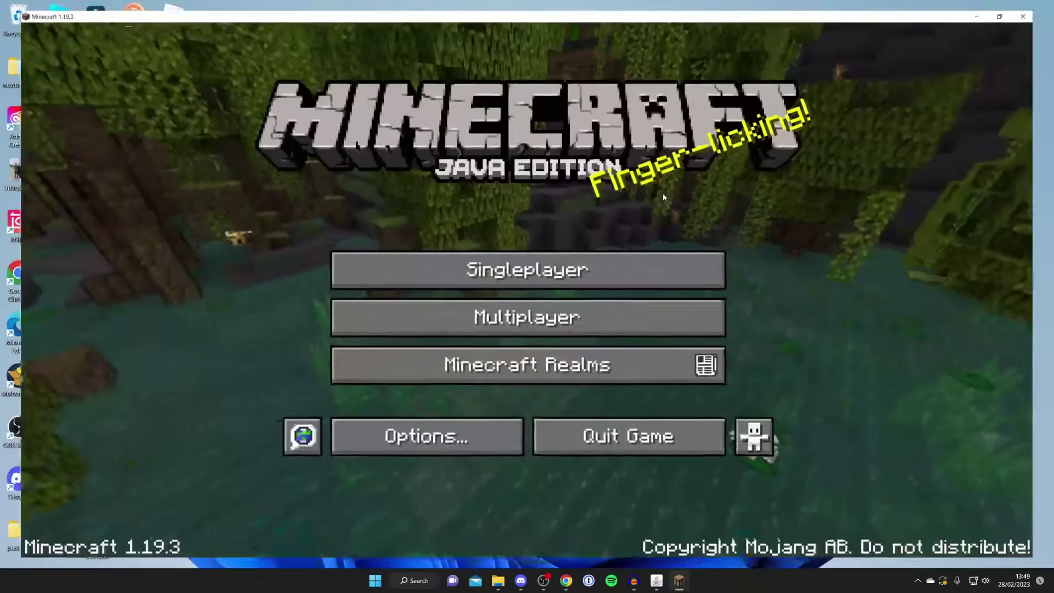
pyautogui.click(485, 320)
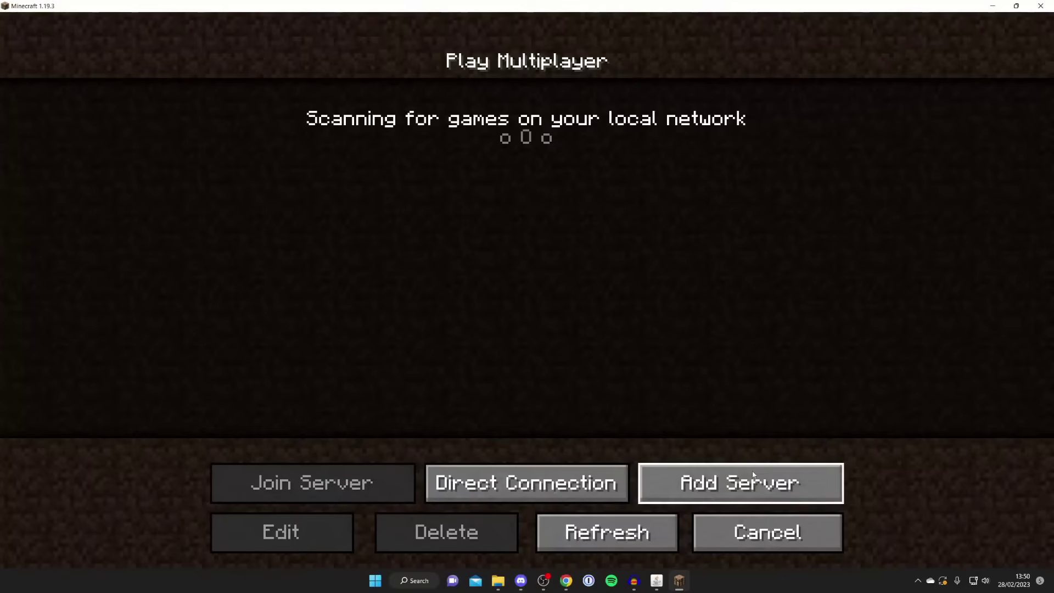
pyautogui.click(583, 477)
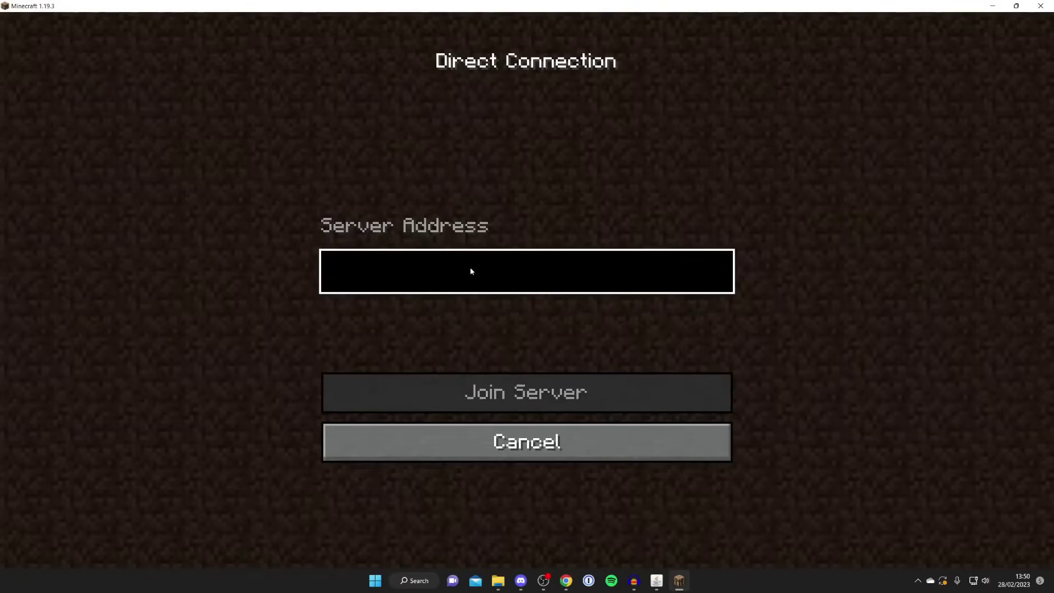
pyautogui.write('localhost')
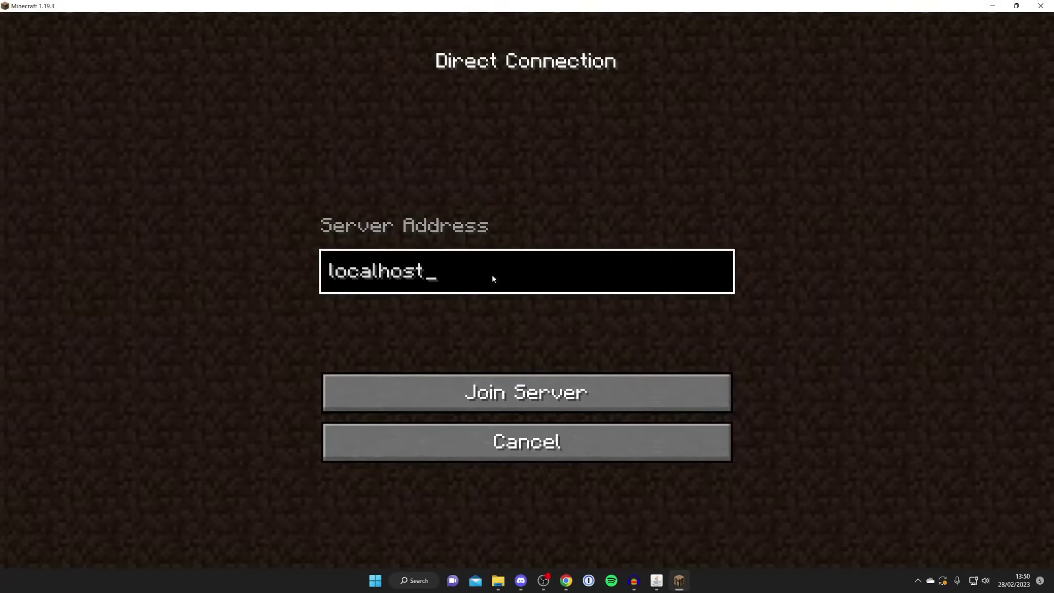
pyautogui.click(553, 384)
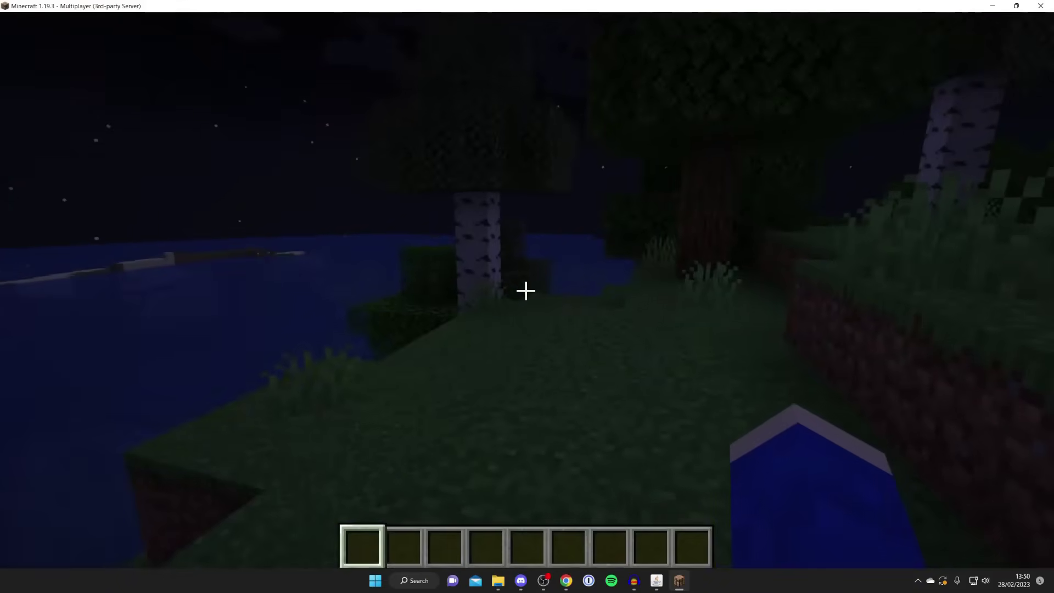
# - Enter 'time set noon' in chat, which is rejected as unknown, then bring the server console forward
pyautogui.press('Escape')
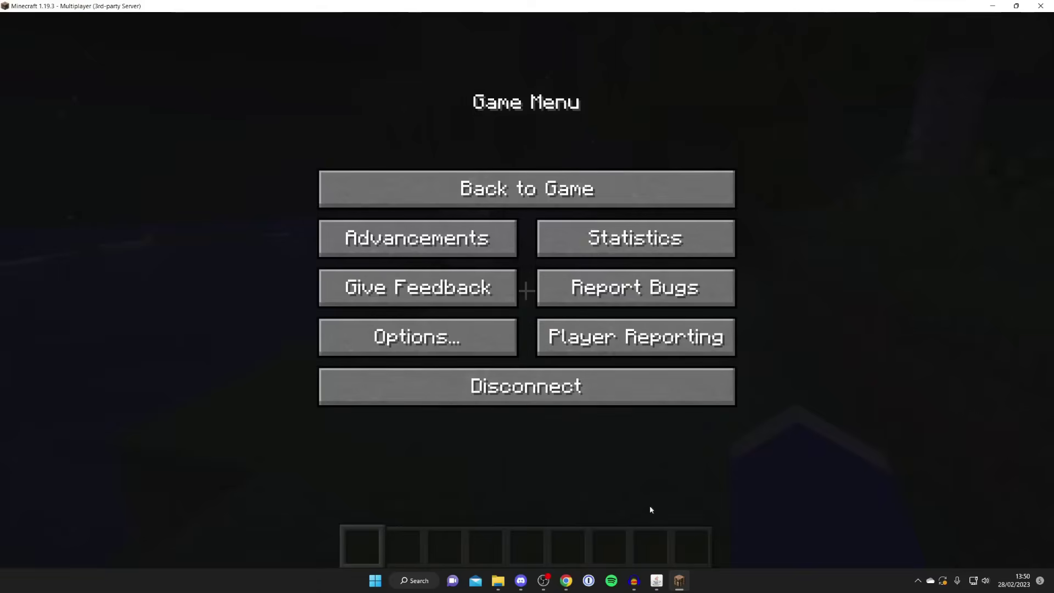
pyautogui.click(656, 580)
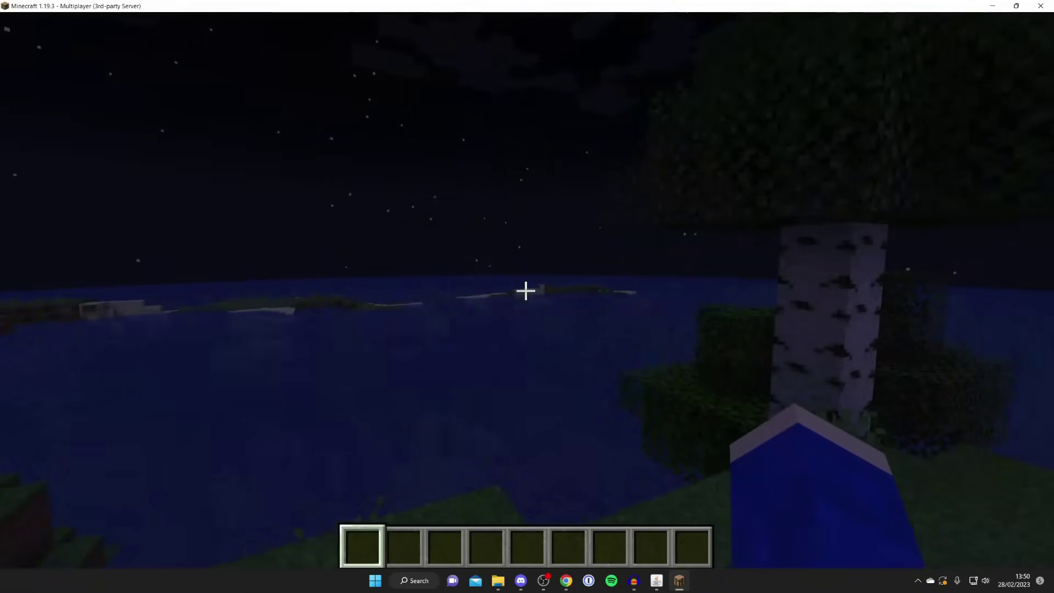
pyautogui.press('/')
pyautogui.write('time set noon')
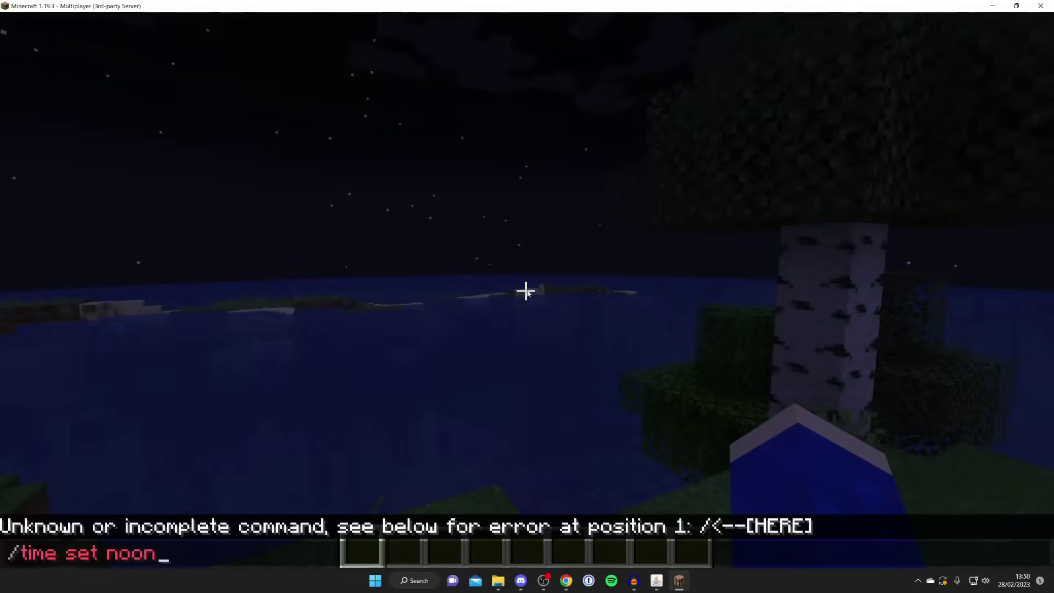
pyautogui.press('Return')
pyautogui.press('Escape')
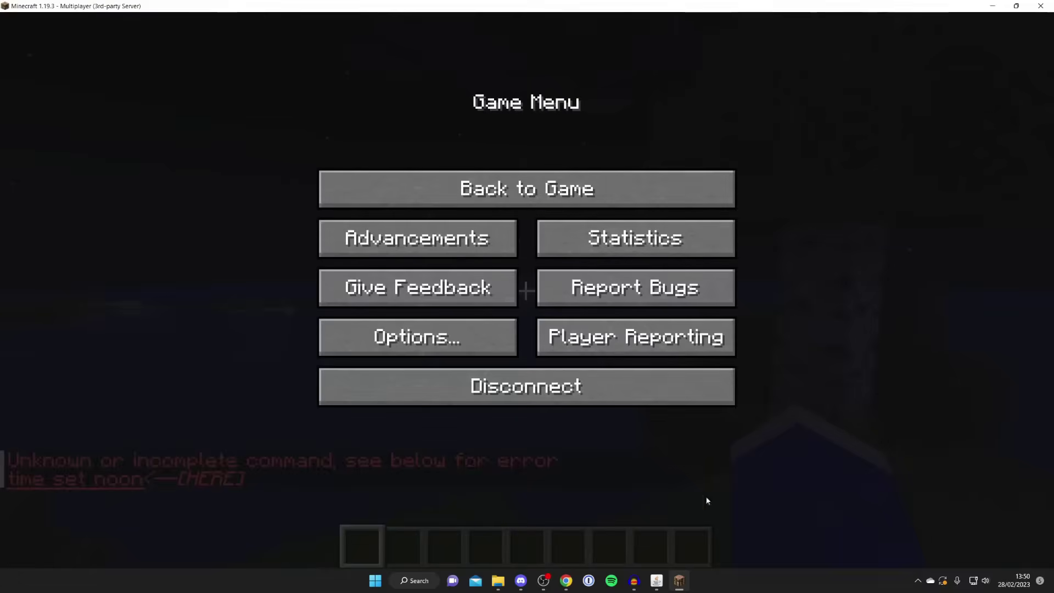
pyautogui.click(657, 580)
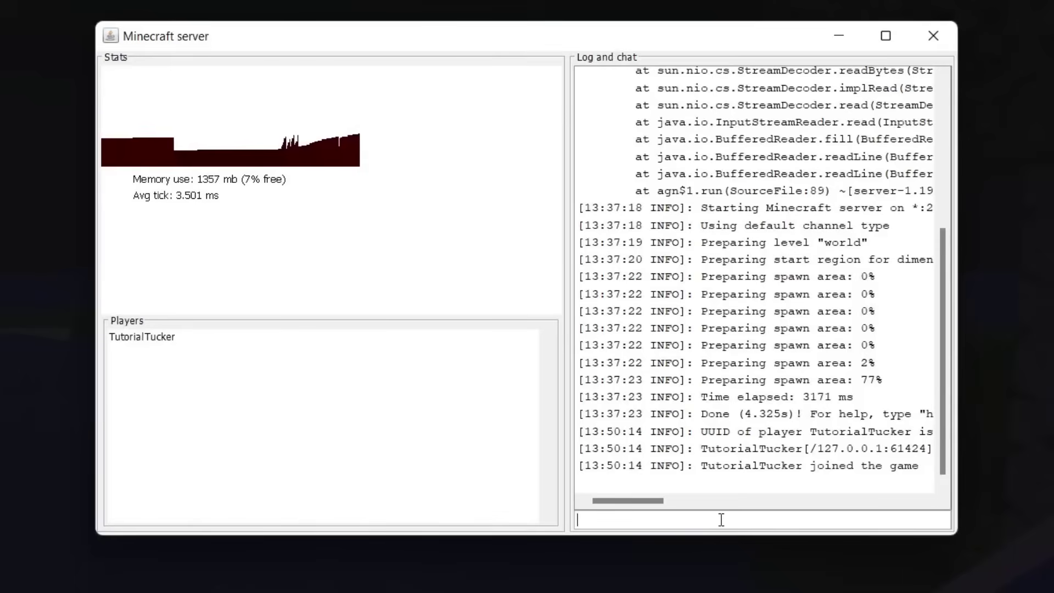
# - Op the joined player with the op command in the server console, then resume the game
pyautogui.write('op Tutor')
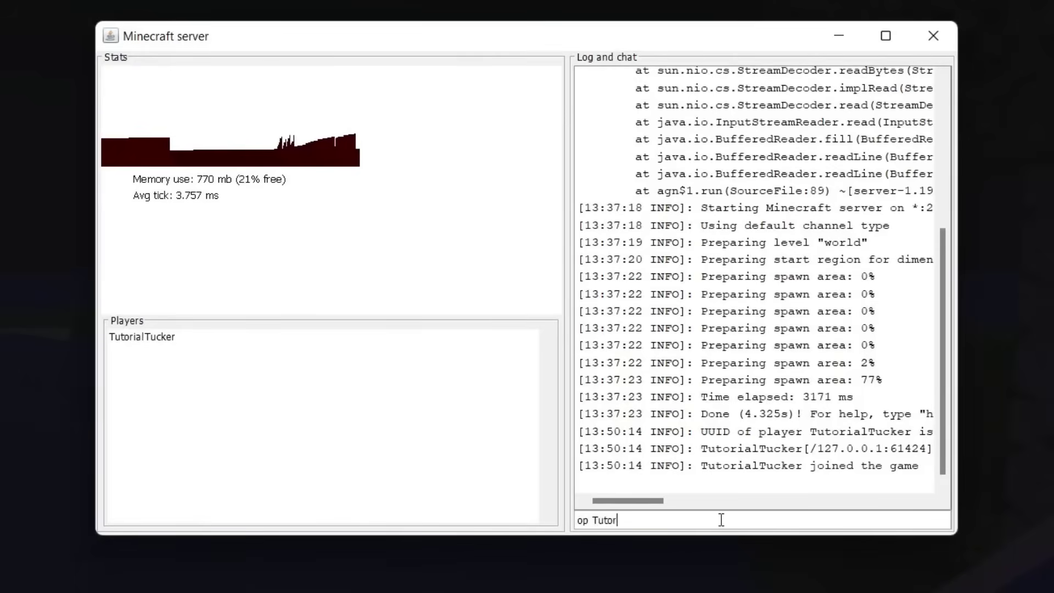
pyautogui.write('ialTuck')
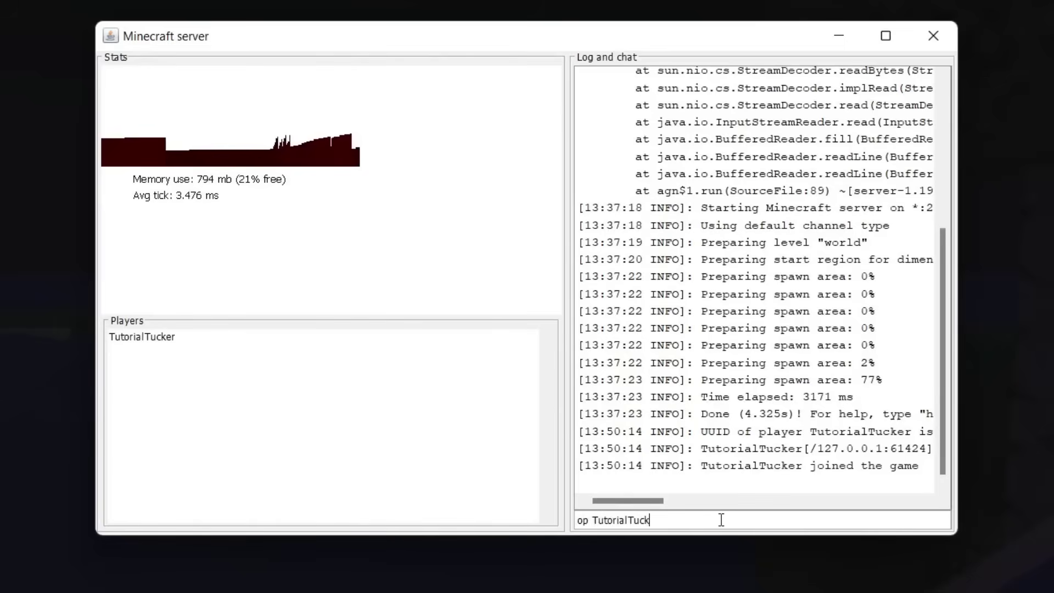
pyautogui.write('er')
pyautogui.press('Return')
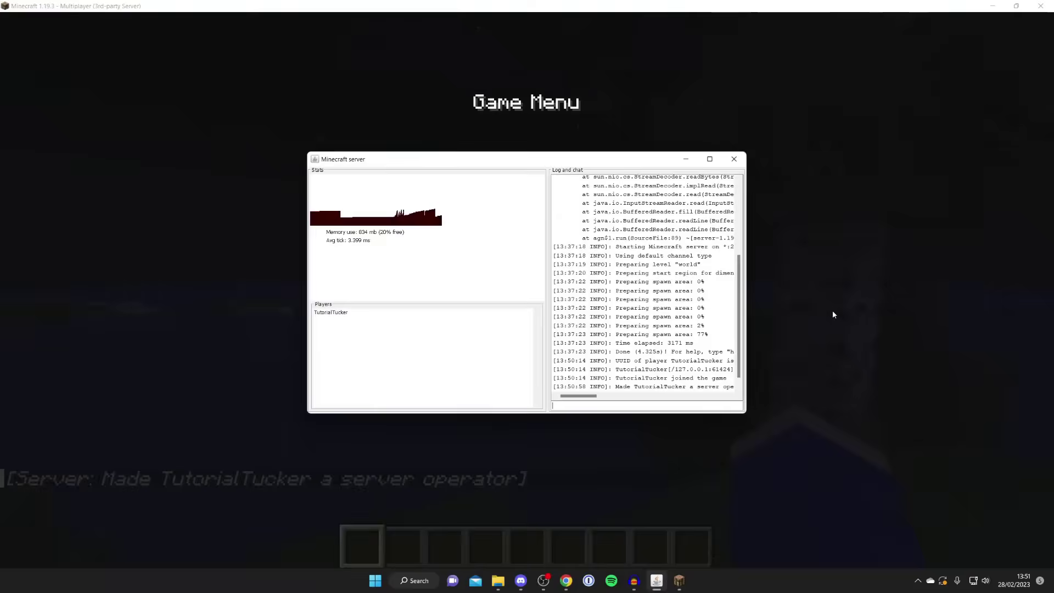
pyautogui.click(833, 310)
pyautogui.press('Escape')
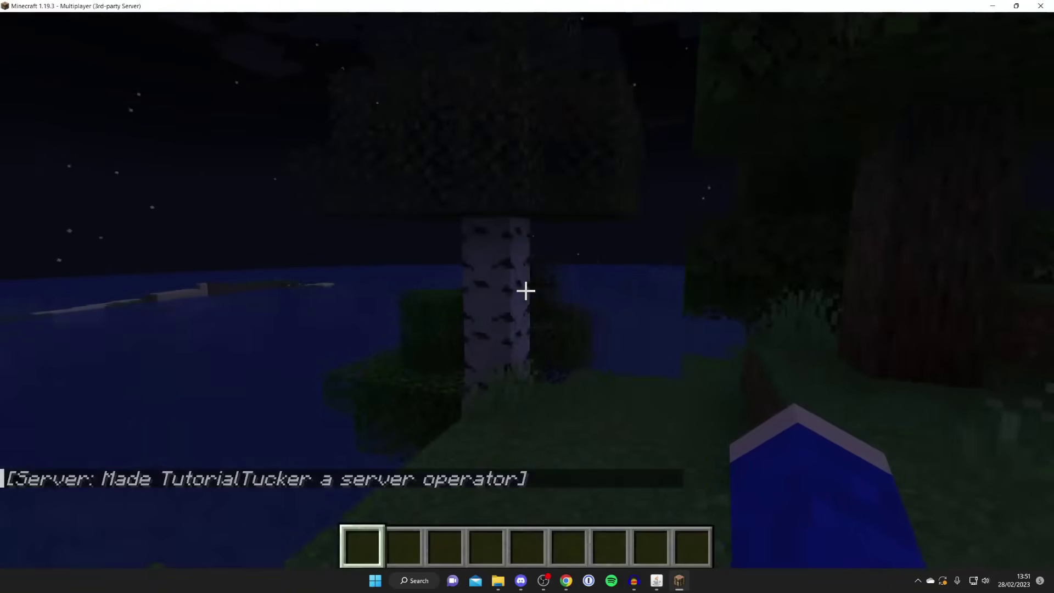
# - Run /time set noon to turn night into daylight, and switch to third-person view with F5
pyautogui.write('/time set noon')
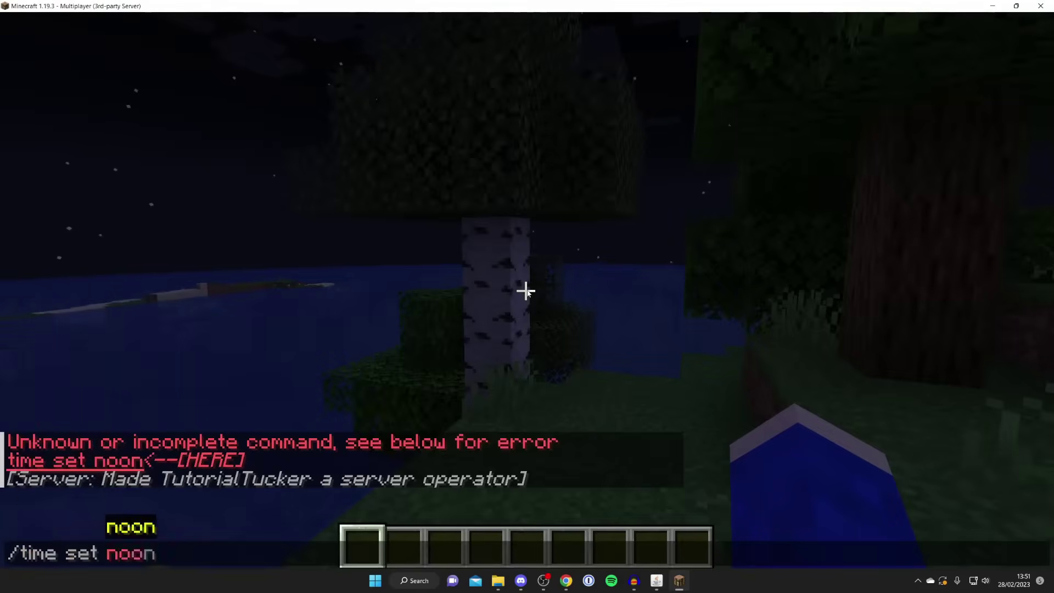
pyautogui.press('Return')
pyautogui.press('F5')
pyautogui.press('F5')
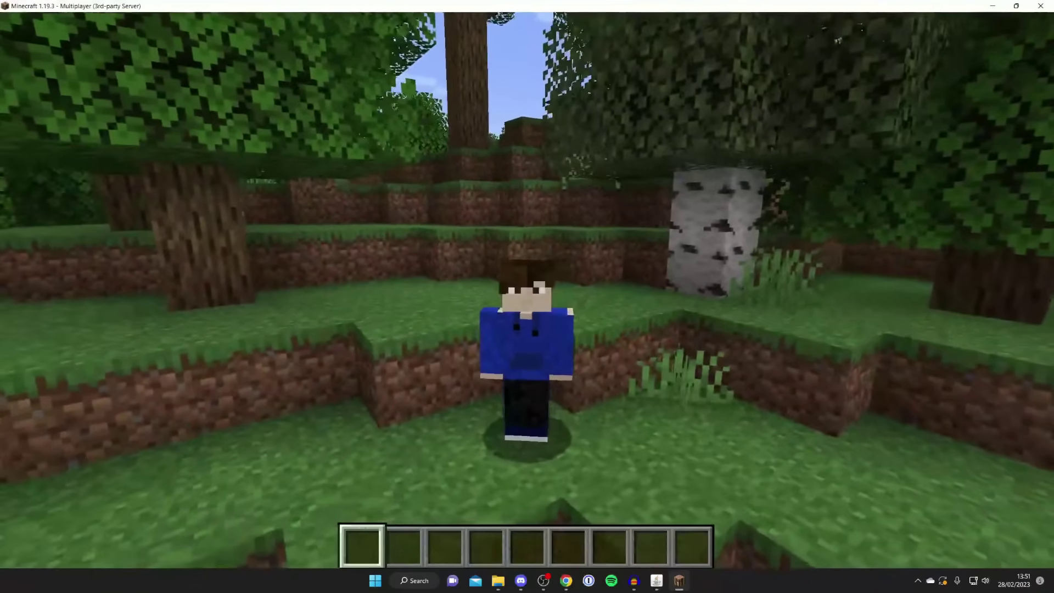